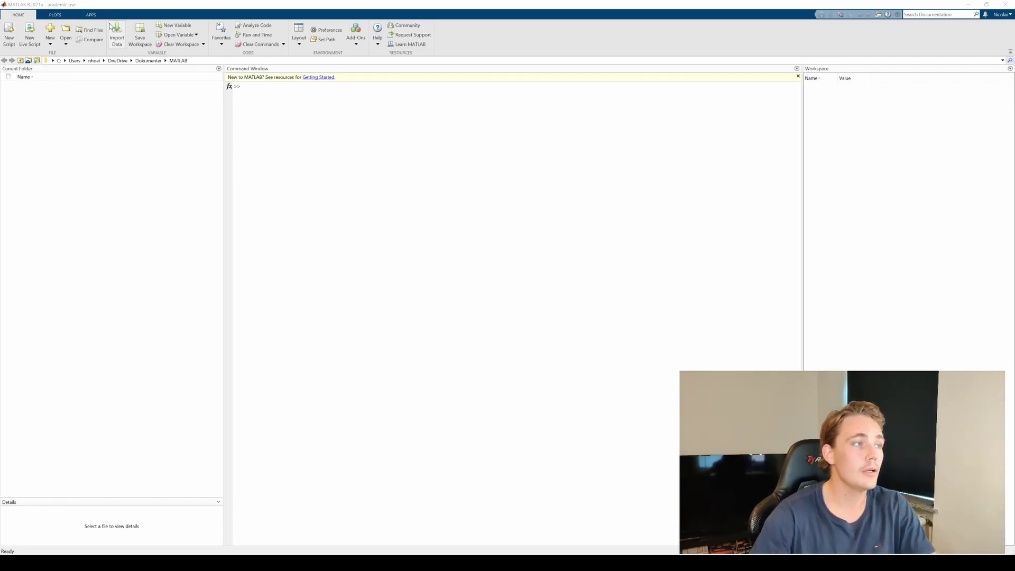
# Step: Launch the Stereo Camera Calibrator app from the image processing and computer vision apps
pyautogui.click(91, 14)
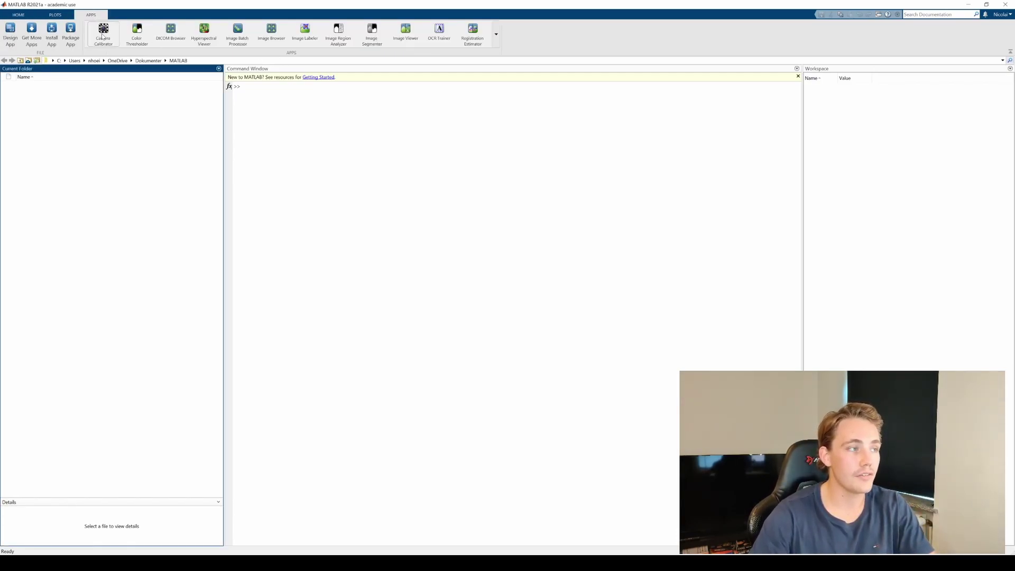
pyautogui.click(496, 35)
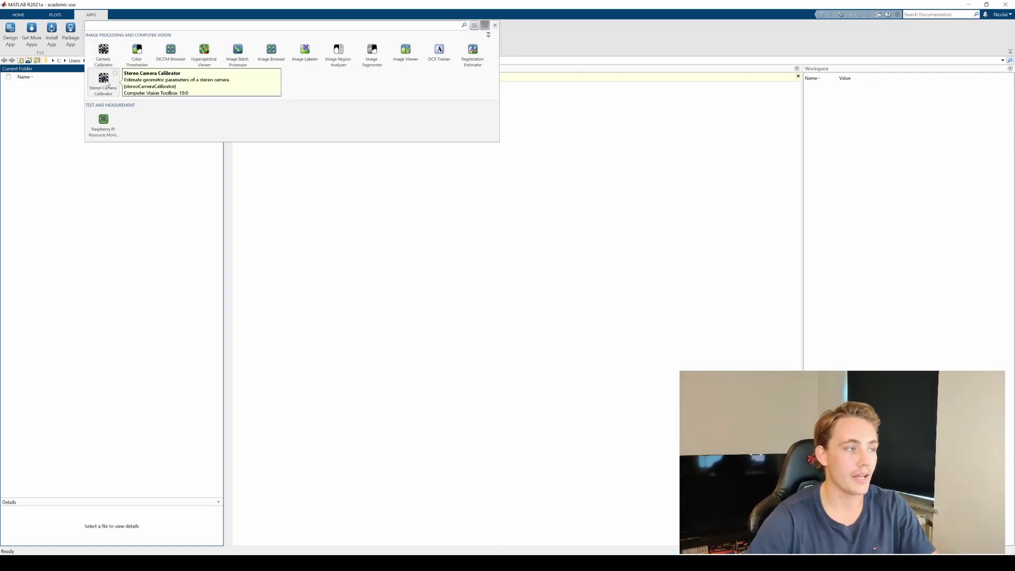
pyautogui.click(104, 80)
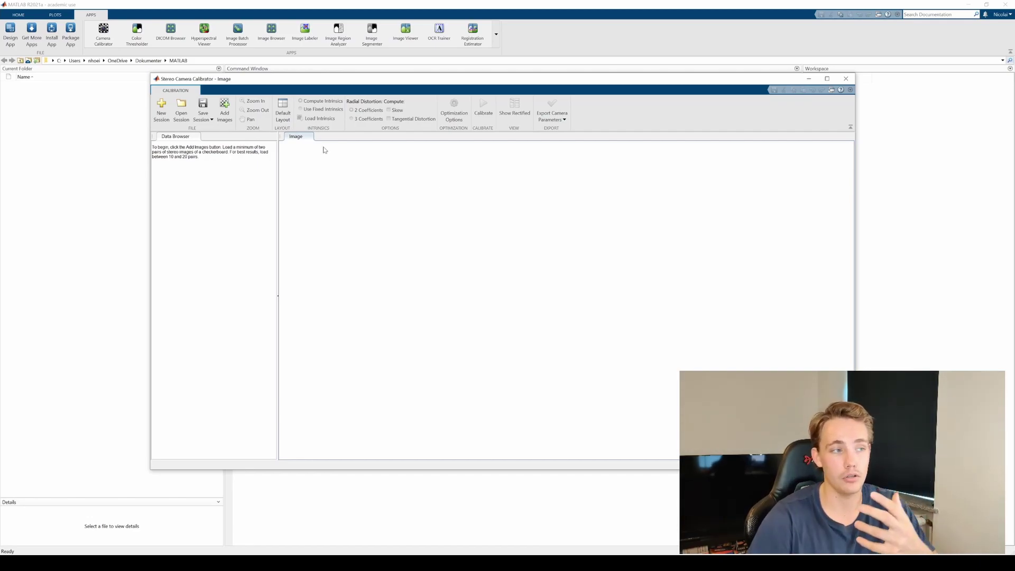
# Step: Start adding stereo images and browse to the Downloads folder for the camera 1 images
pyautogui.click(226, 113)
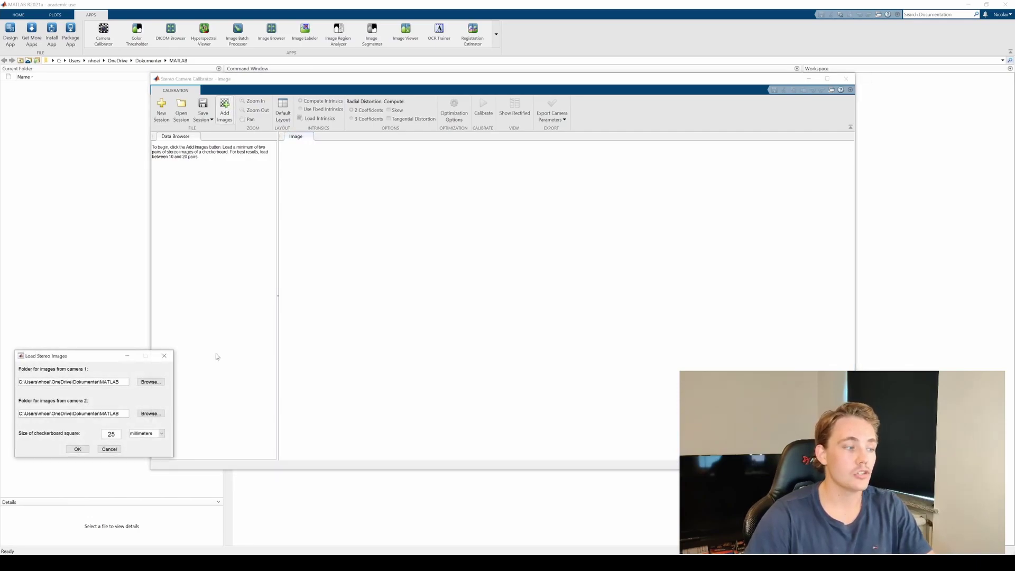
pyautogui.moveTo(85, 357); pyautogui.dragTo(414, 177)
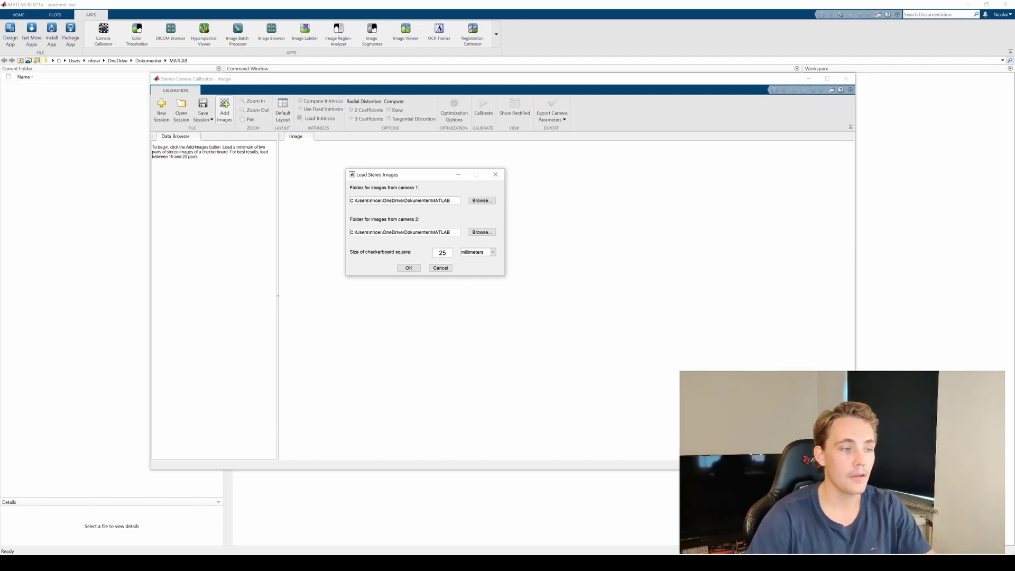
pyautogui.click(479, 203)
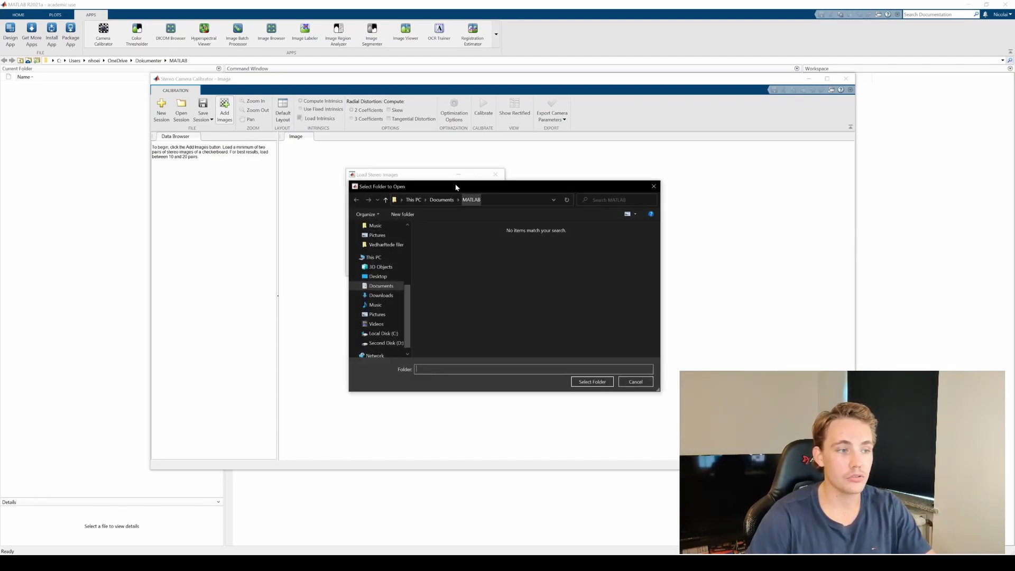
pyautogui.scroll(3, 370, 264)
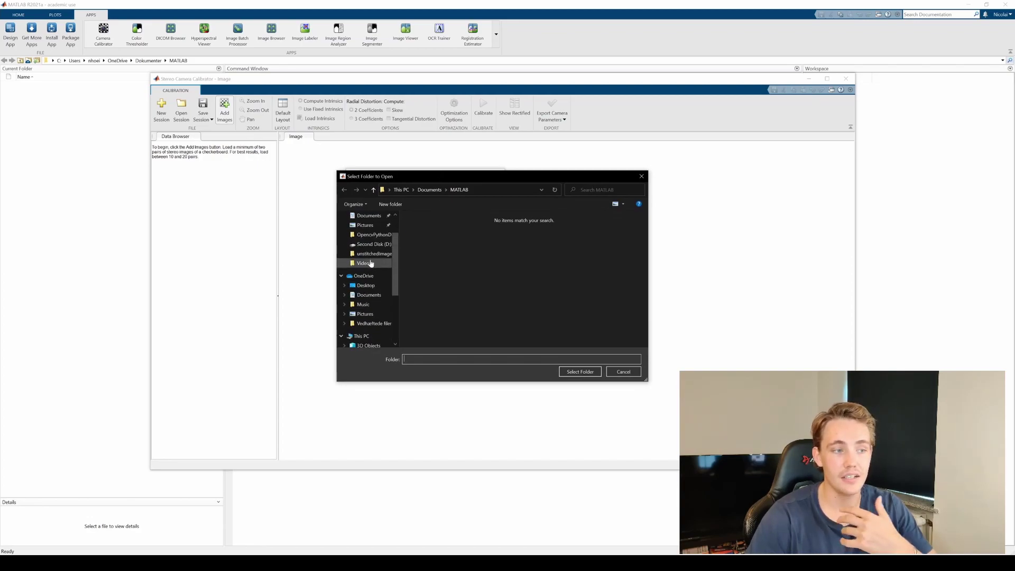
pyautogui.scroll(3, 371, 263)
pyautogui.moveTo(401, 176); pyautogui.dragTo(432, 195)
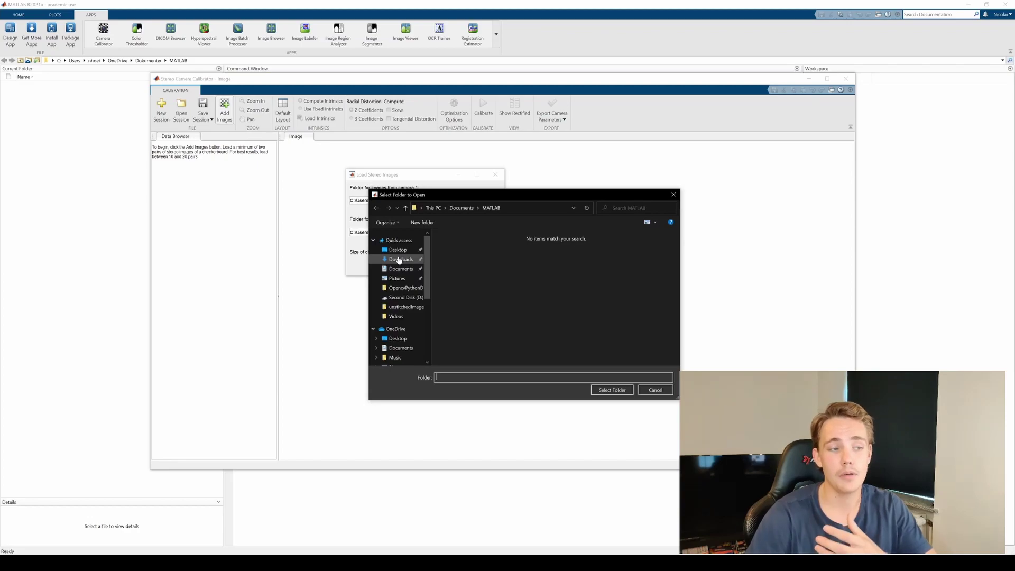
pyautogui.click(399, 259)
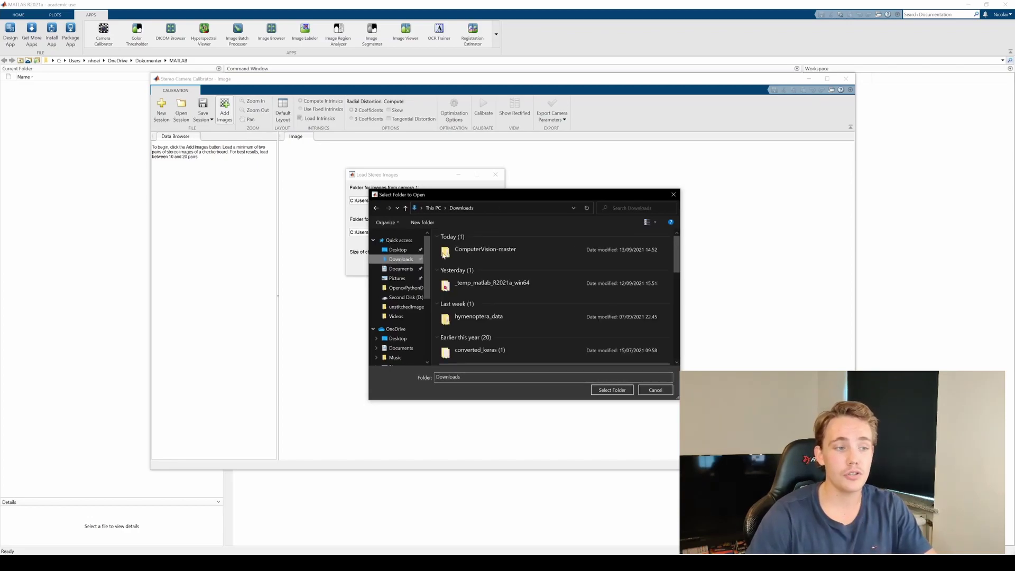
# Step: Go into the images folder of StereoVisionDepthEstimation inside the nested ComputerVision-master folders
pyautogui.doubleClick(499, 253)
pyautogui.doubleClick(495, 248)
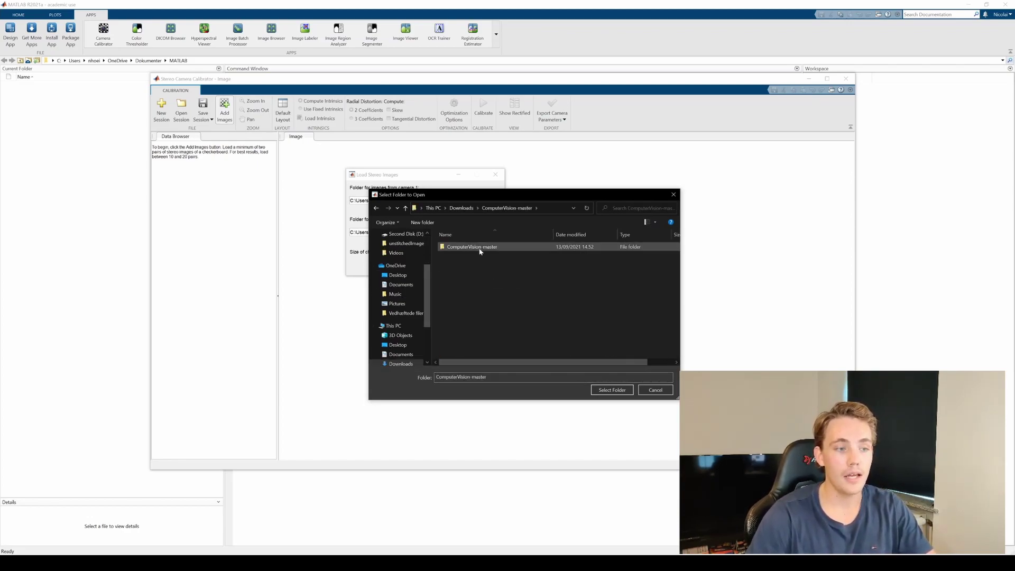
pyautogui.scroll(-1, 492, 328)
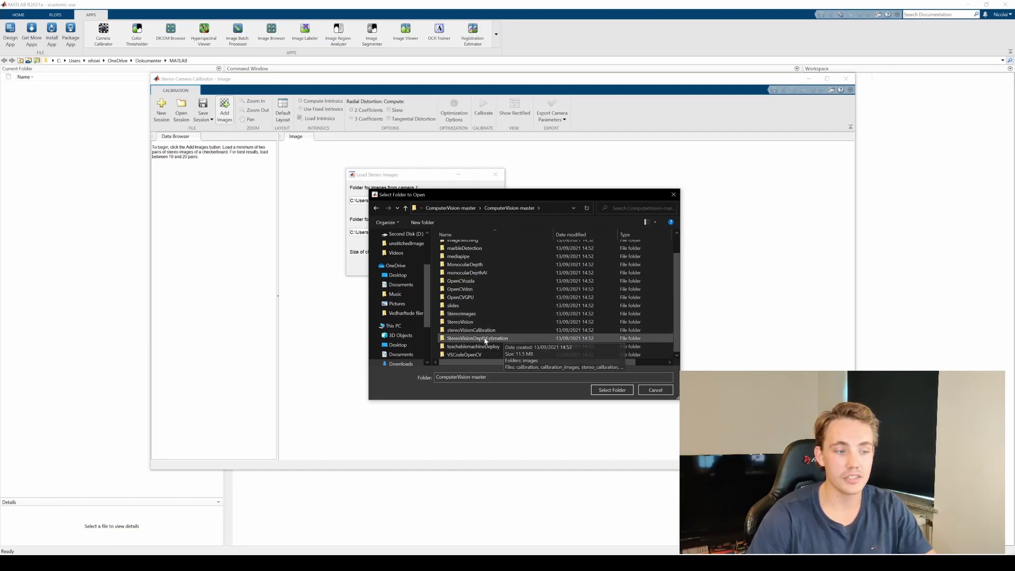
pyautogui.doubleClick(489, 339)
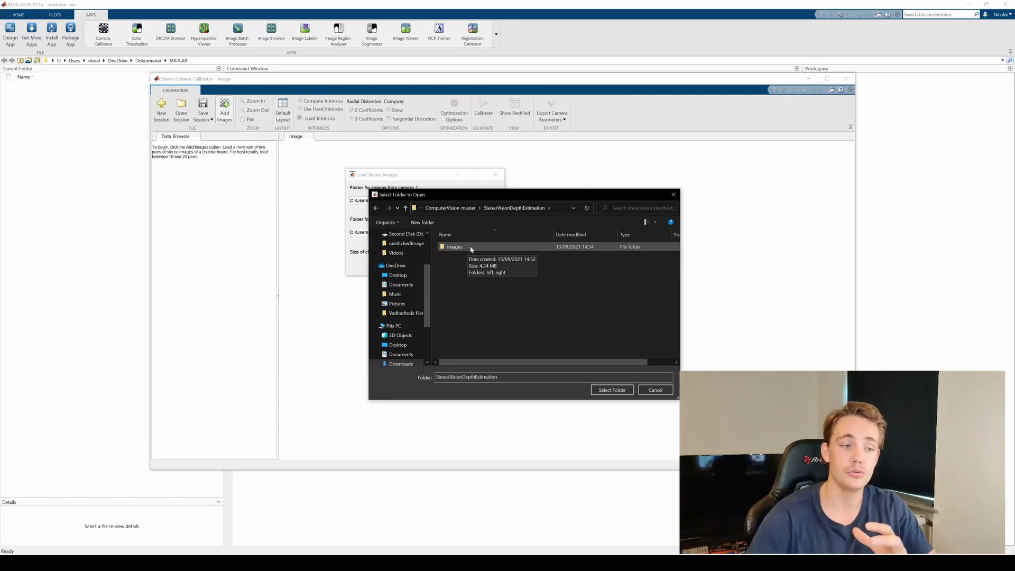
pyautogui.click(471, 247)
pyautogui.doubleClick(470, 247)
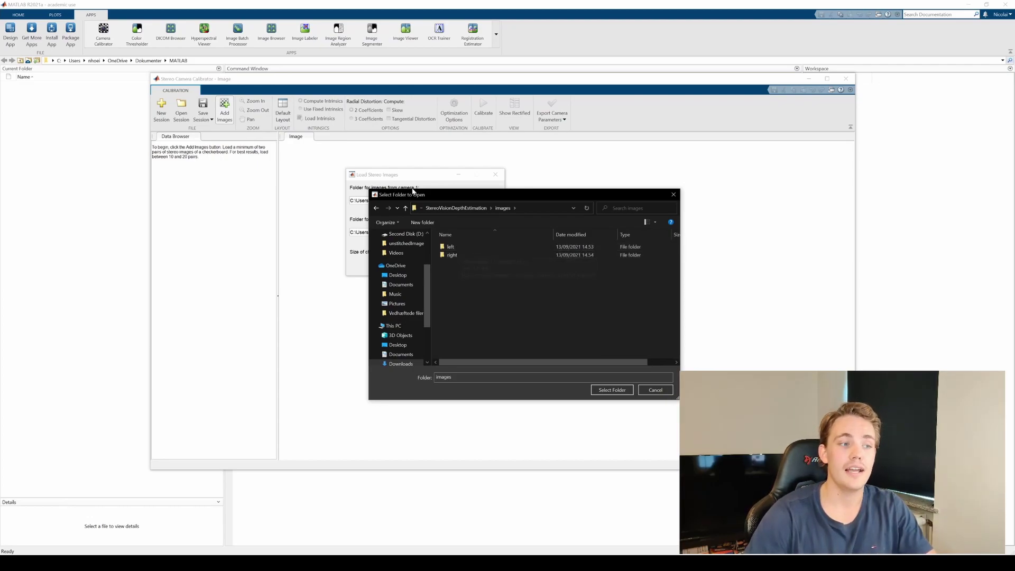
# Step: Choose the "left" folder as the source of the camera 1 images
pyautogui.moveTo(416, 195); pyautogui.dragTo(498, 190)
pyautogui.click(537, 241)
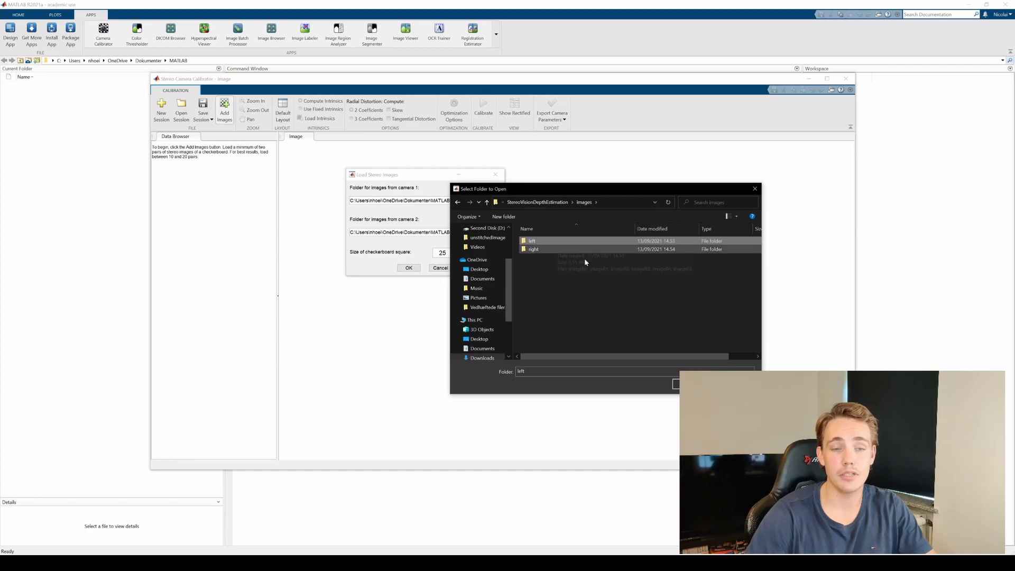
pyautogui.doubleClick(533, 240)
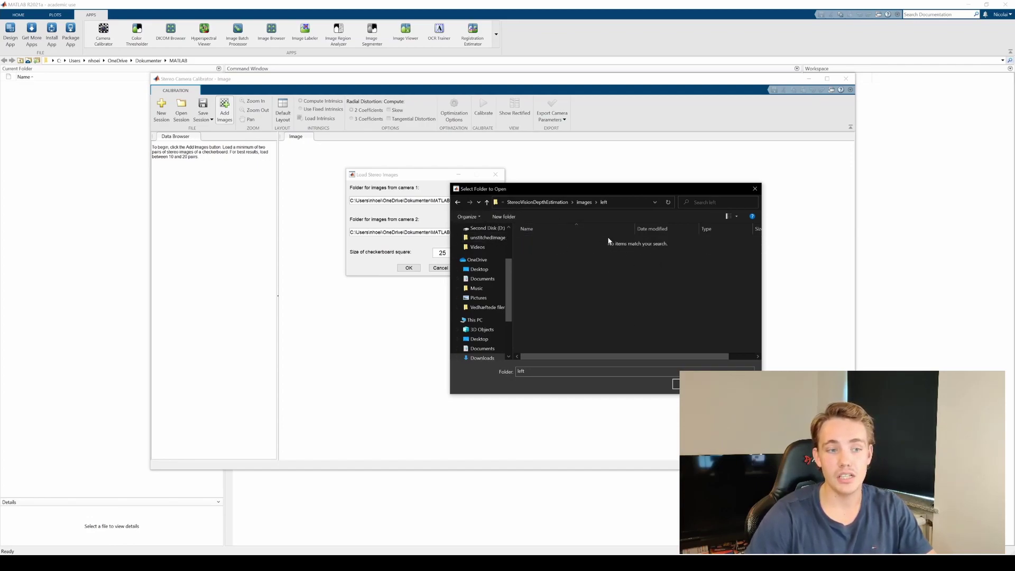
pyautogui.click(457, 202)
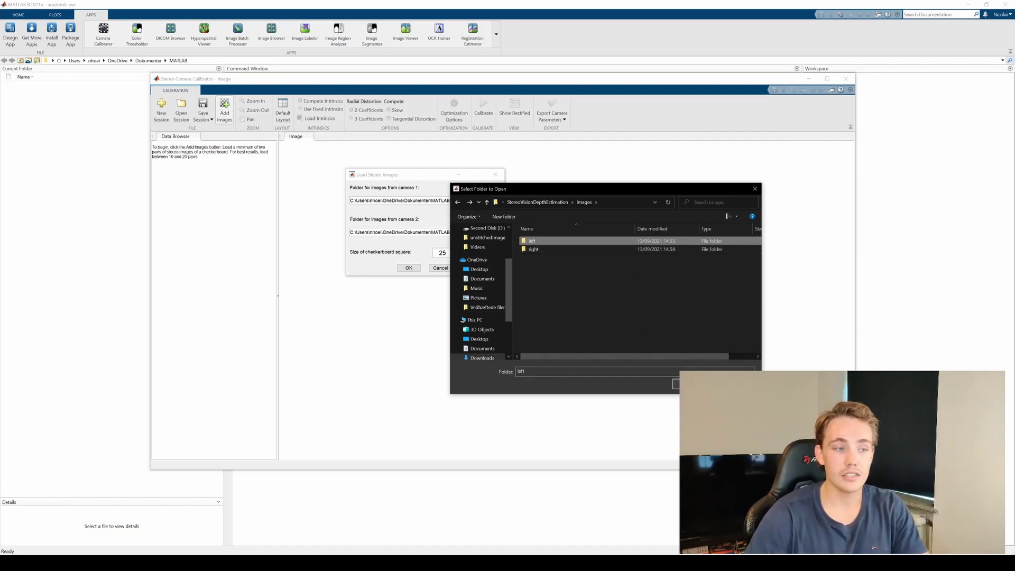
pyautogui.click(696, 384)
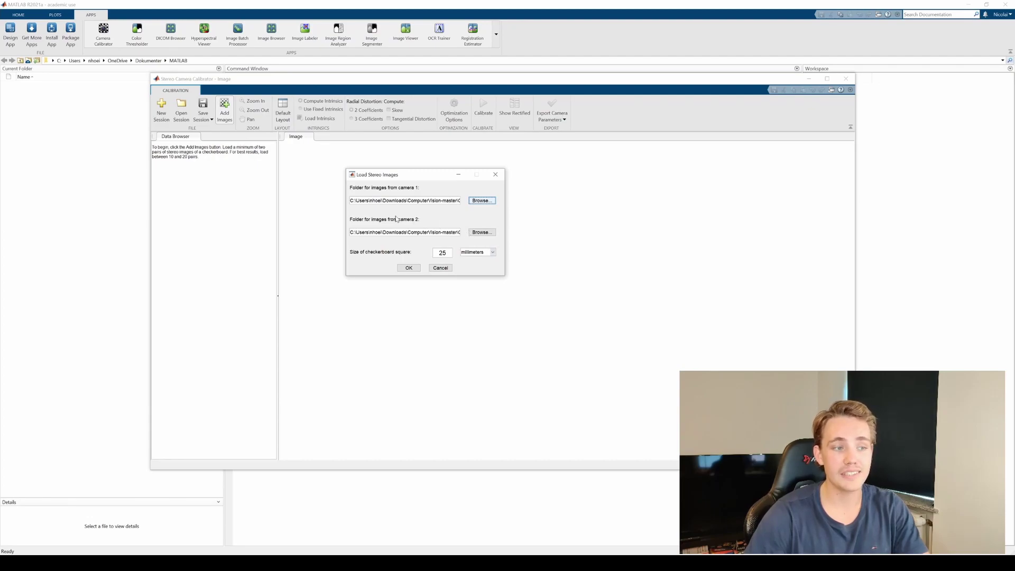
# Step: Choose the "right" folder as the source of the camera 2 images
pyautogui.click(482, 233)
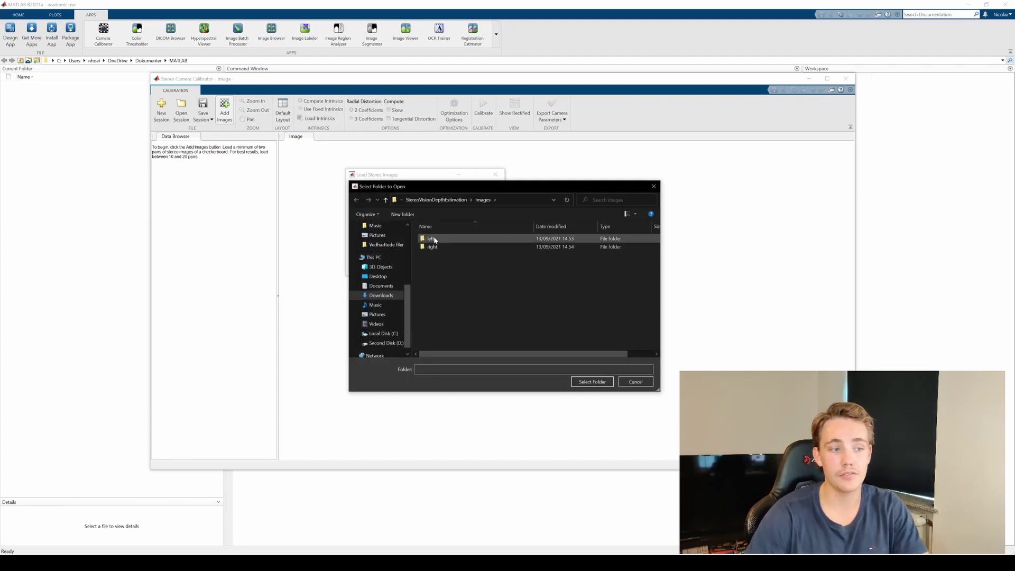
pyautogui.click(436, 250)
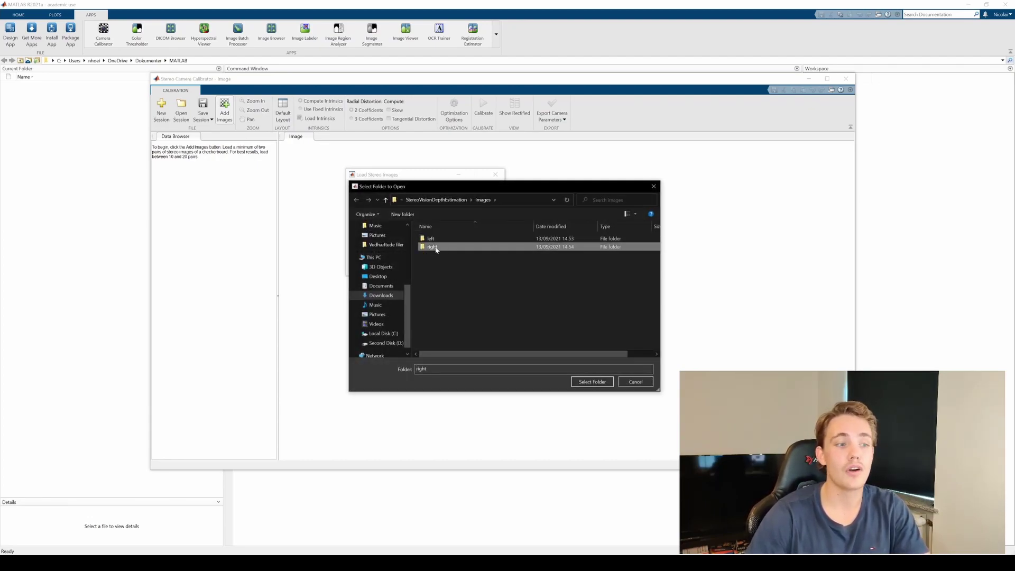
pyautogui.click(602, 383)
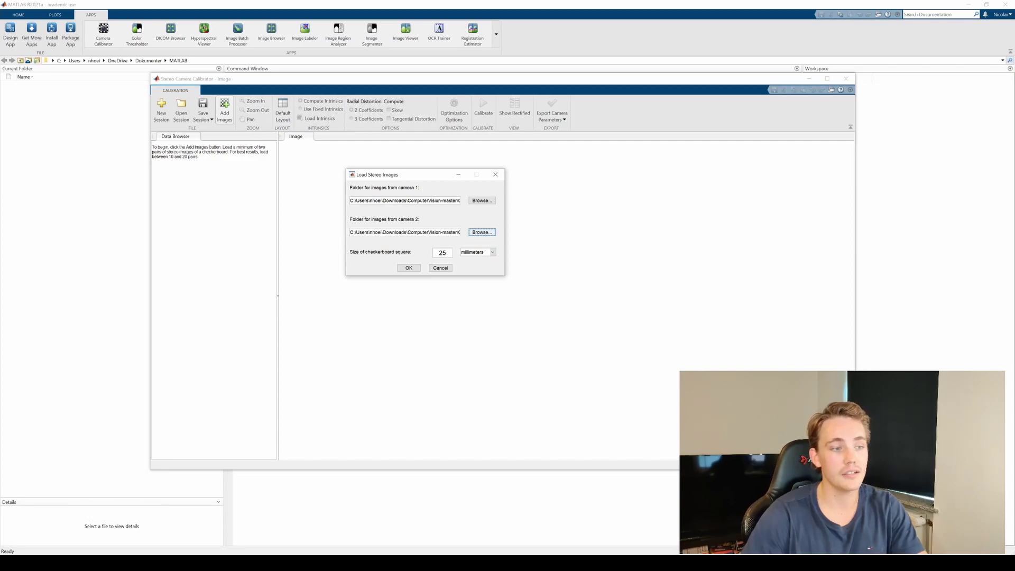
# Step: Set the checkerboard square size to 20 millimeters and load the stereo image pairs
pyautogui.doubleClick(444, 252)
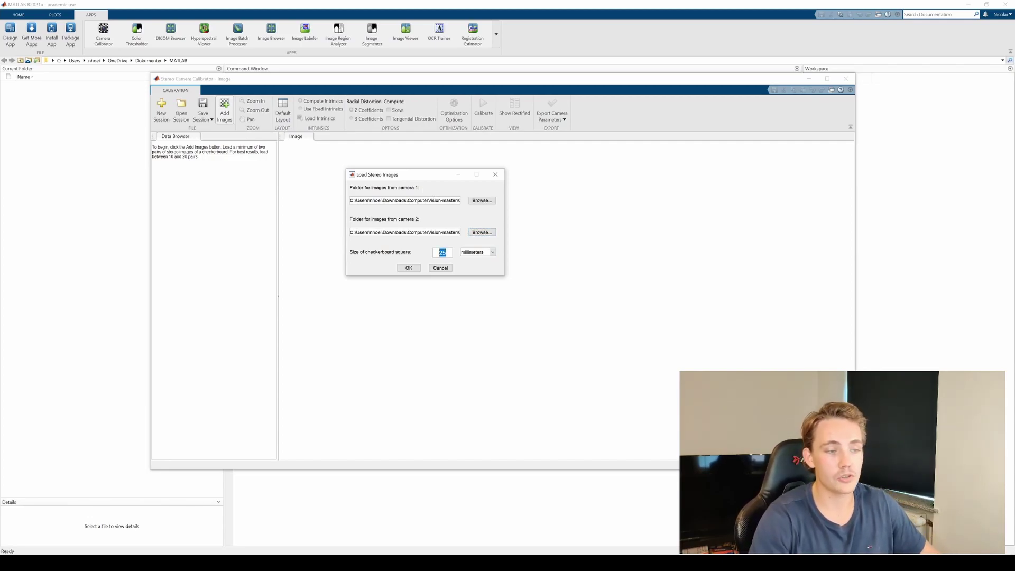
pyautogui.write('20')
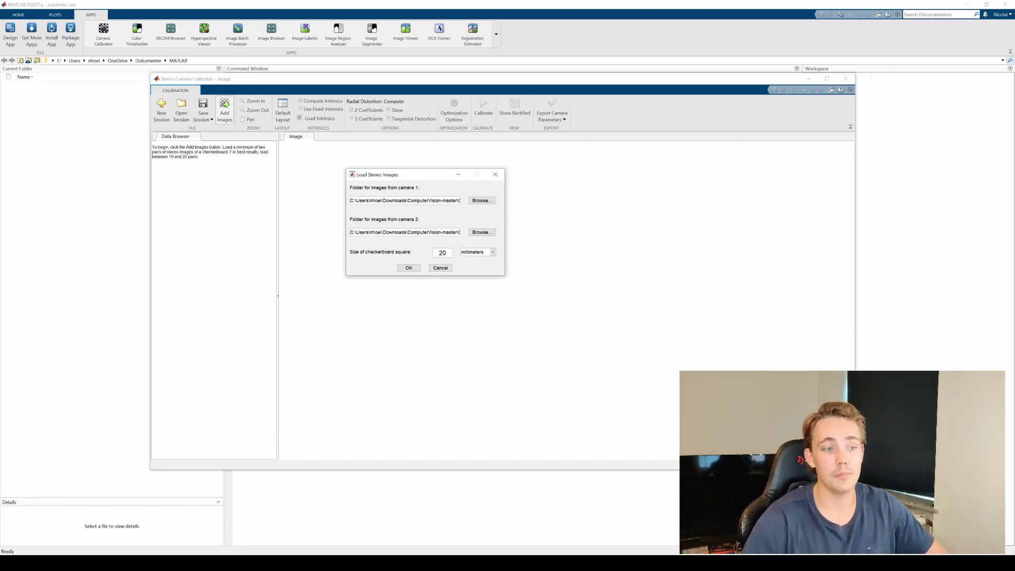
pyautogui.click(488, 252)
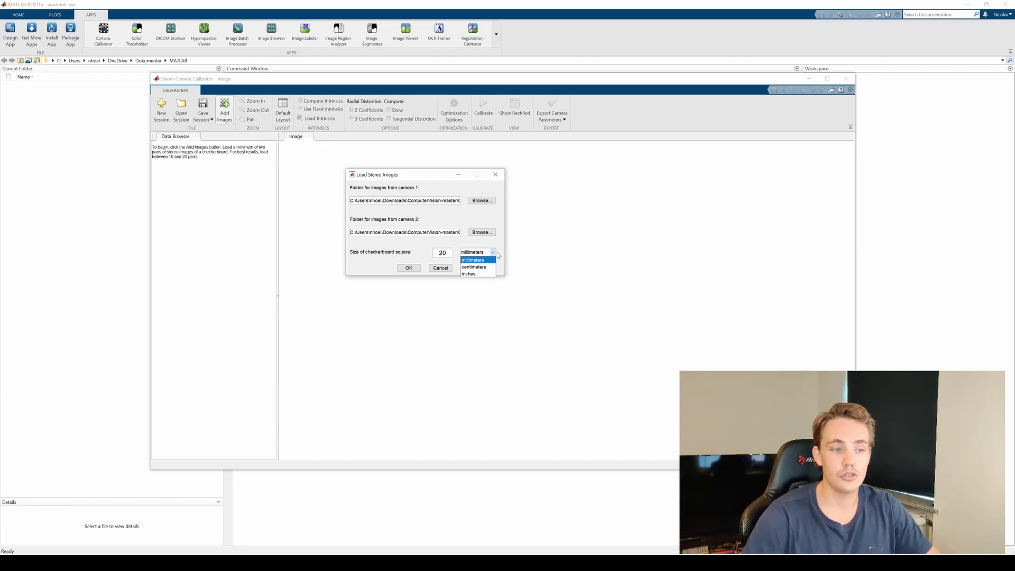
pyautogui.click(495, 253)
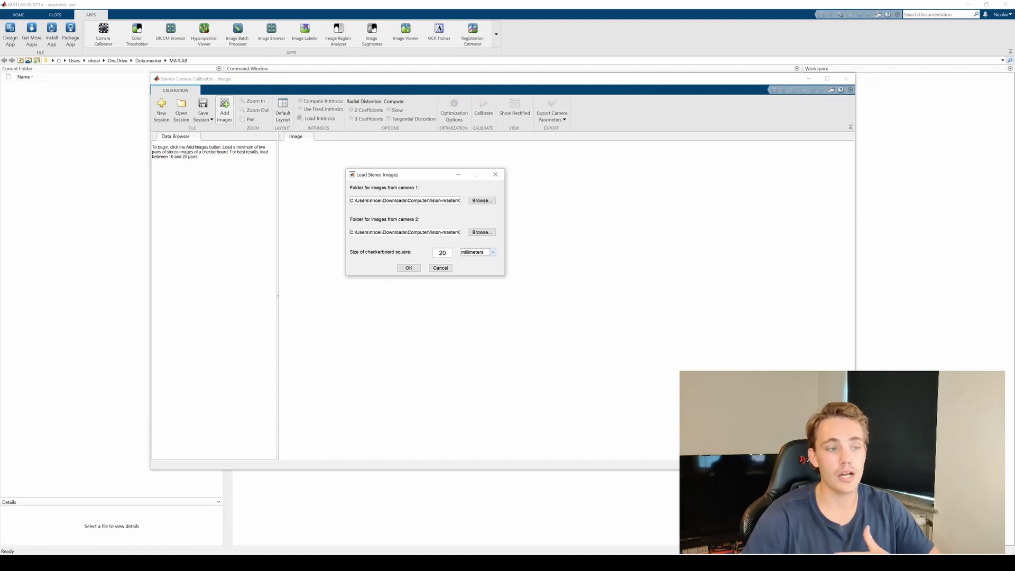
pyautogui.doubleClick(443, 253)
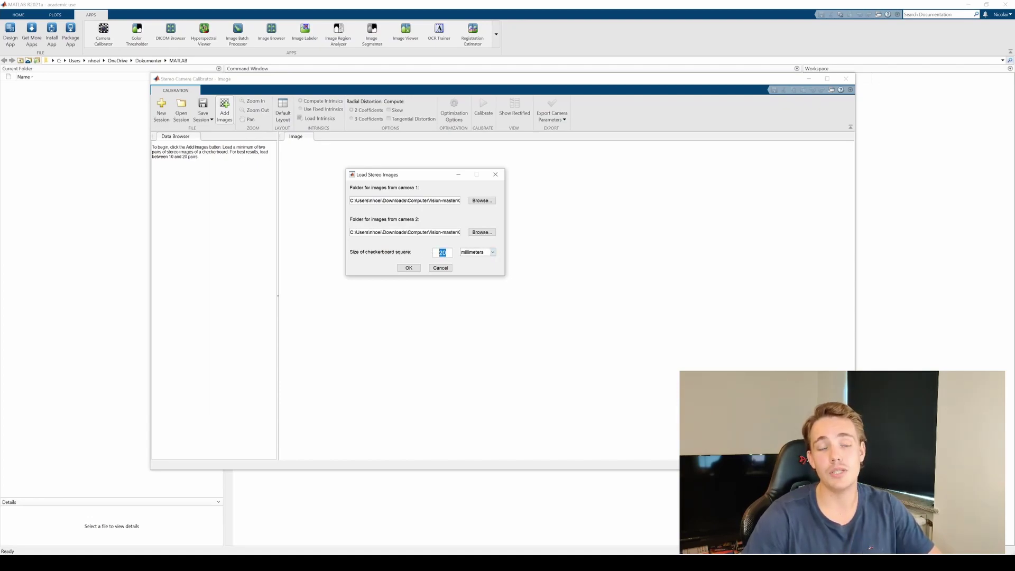
pyautogui.click(409, 268)
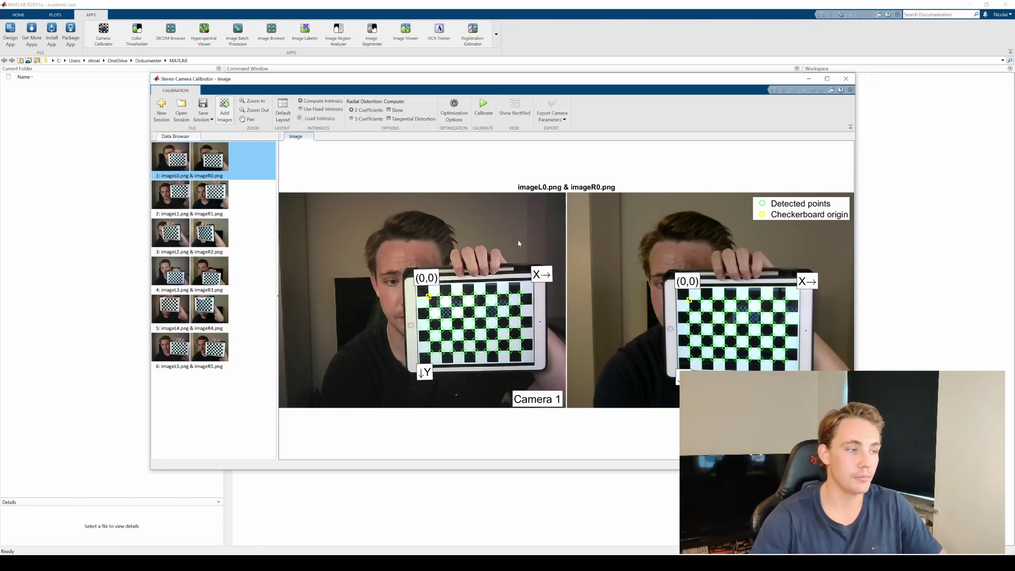
# Step: Examine the detected checkerboard points and origin in image pairs 2 to 6, ending back on pair 2
pyautogui.click(193, 215)
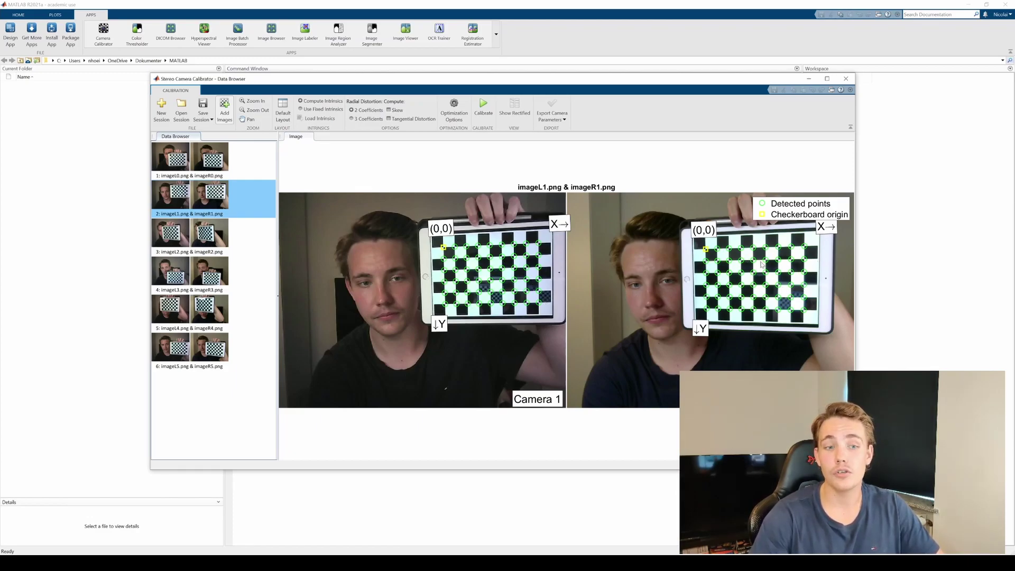
pyautogui.click(222, 241)
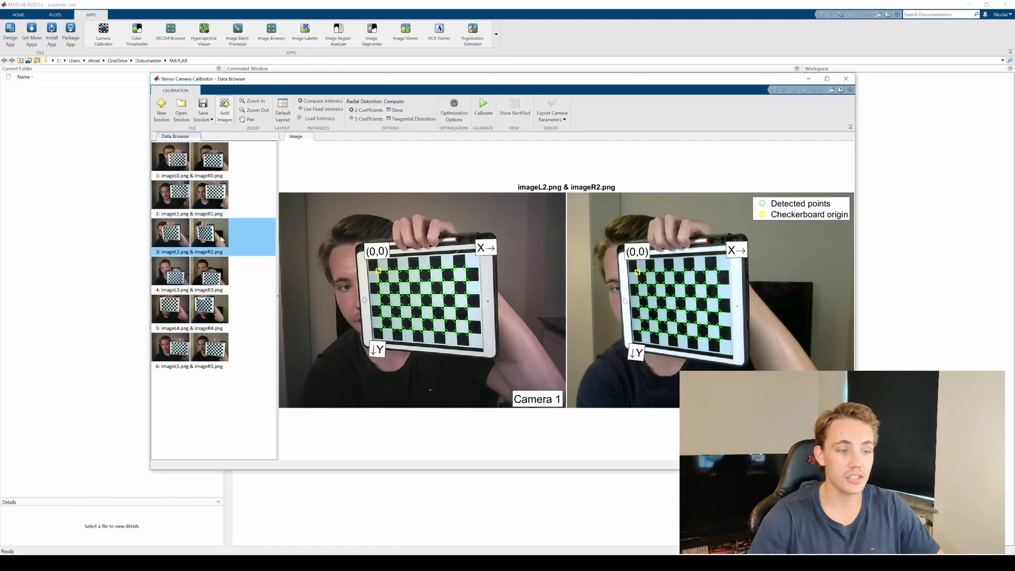
pyautogui.click(222, 273)
pyautogui.click(207, 307)
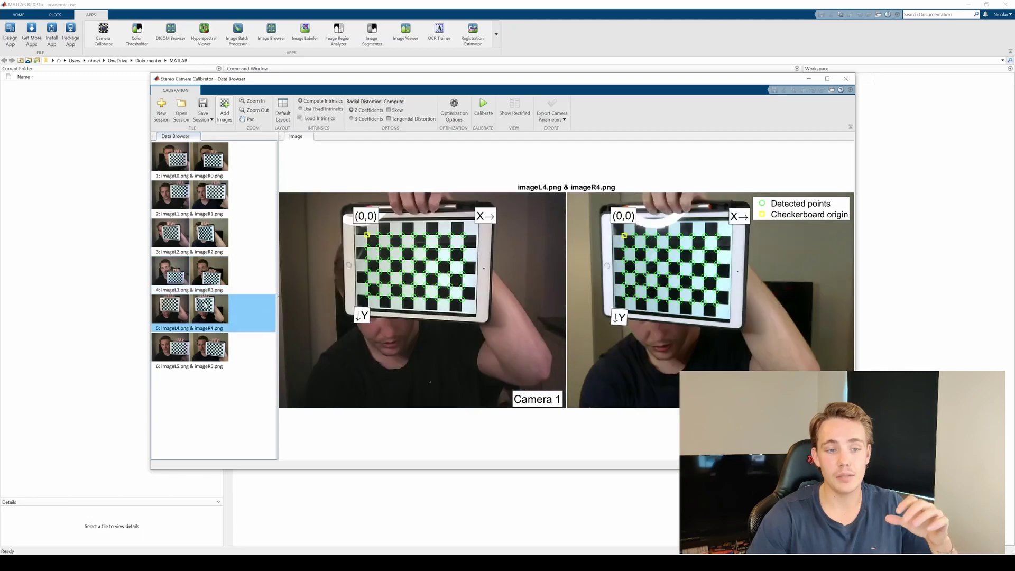
pyautogui.click(204, 347)
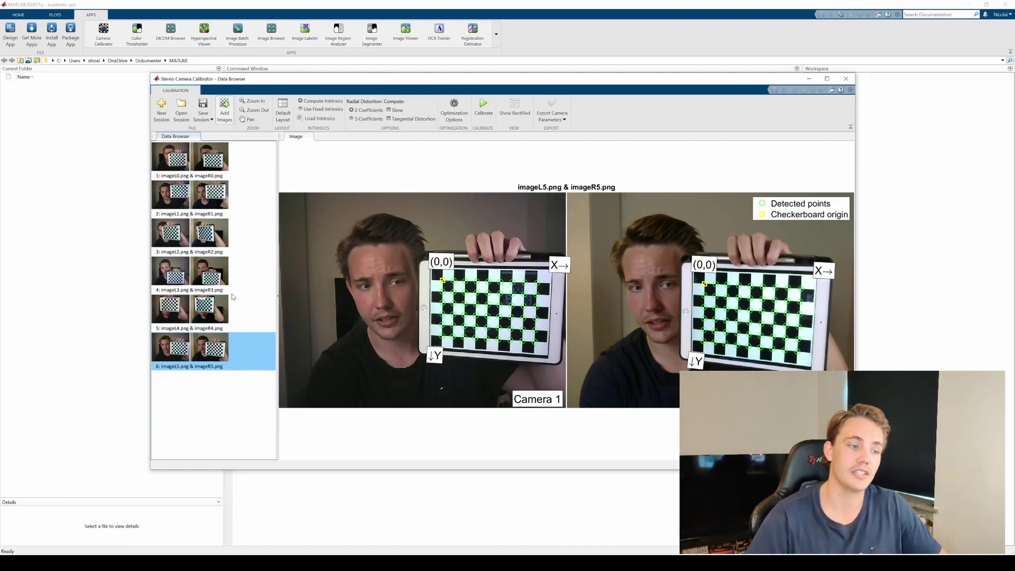
pyautogui.click(208, 200)
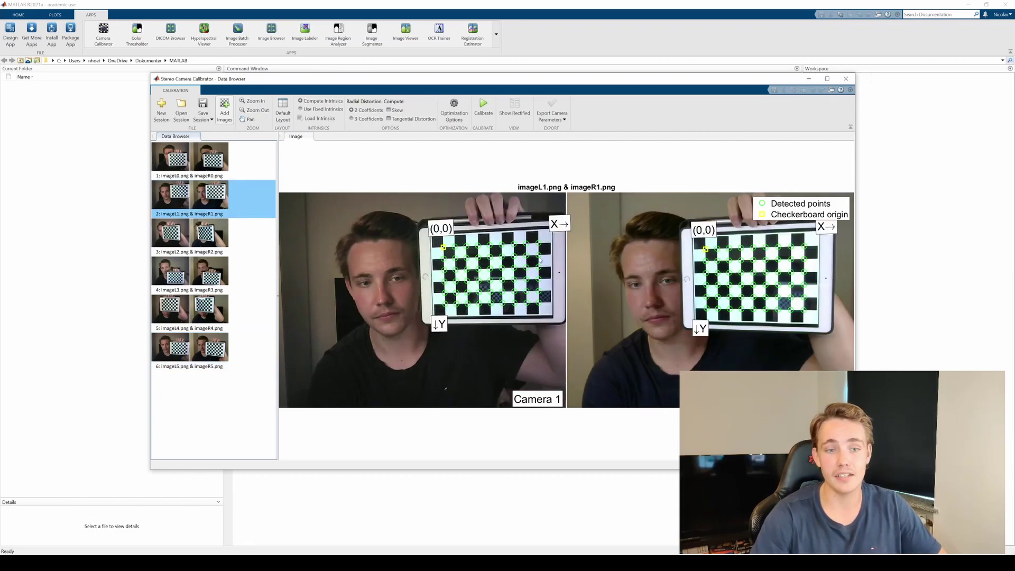
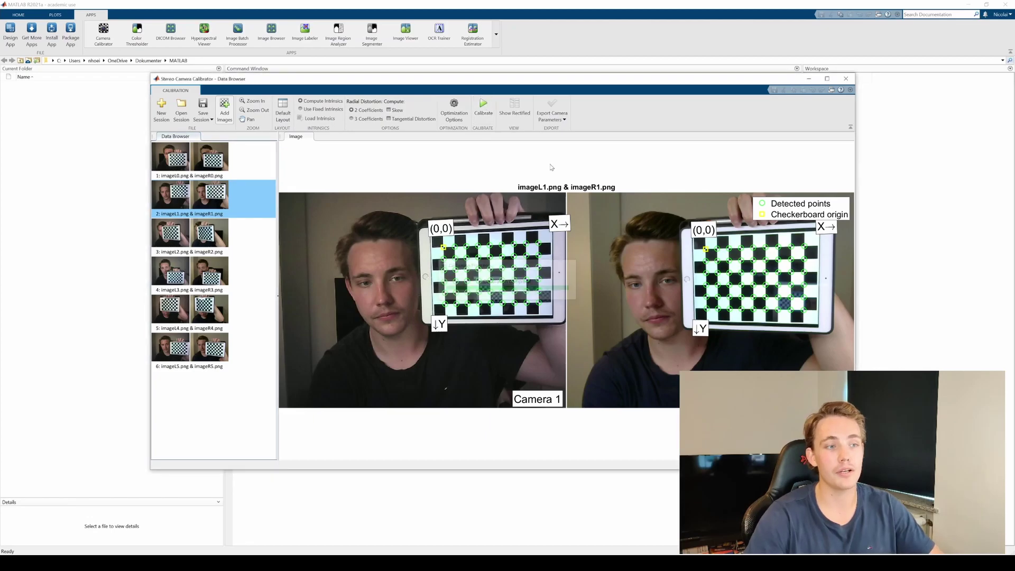
# Step: Calibrate the stereo cameras and lower the outlier threshold in the reprojection error chart to about 0.11 pixels to select the outlier pairs
pyautogui.press('Up')
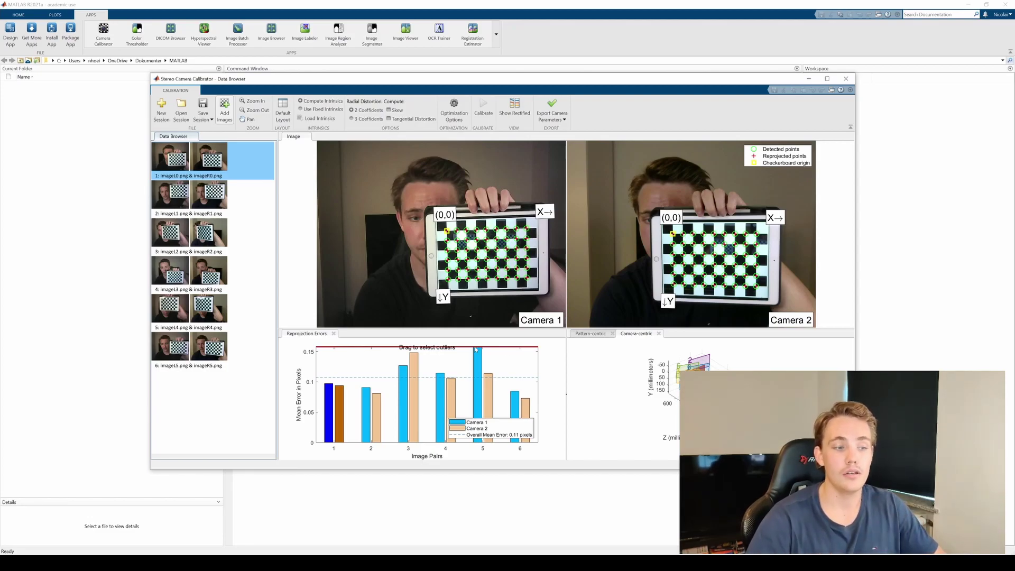
pyautogui.click(439, 349)
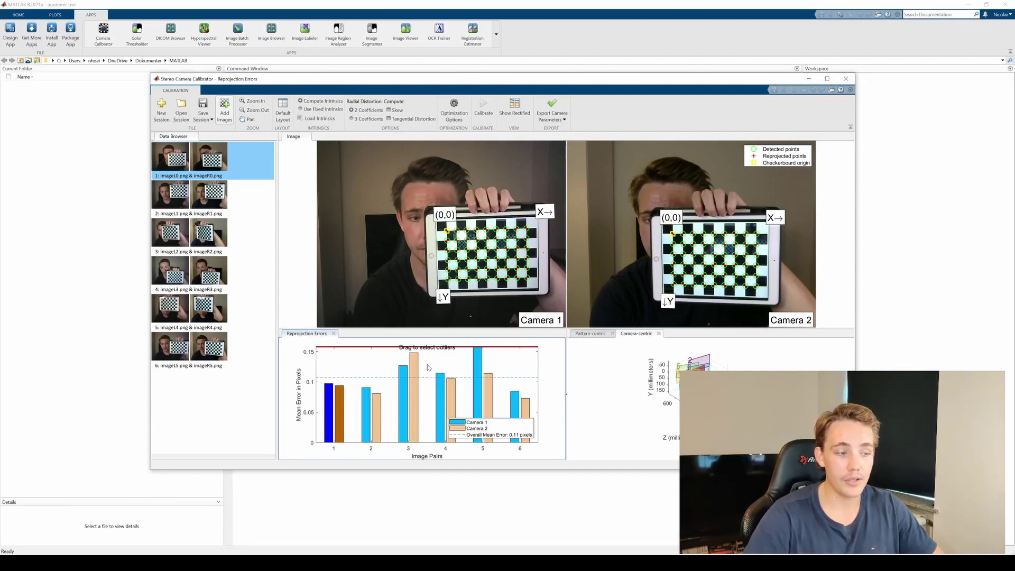
pyautogui.moveTo(432, 347); pyautogui.dragTo(438, 377)
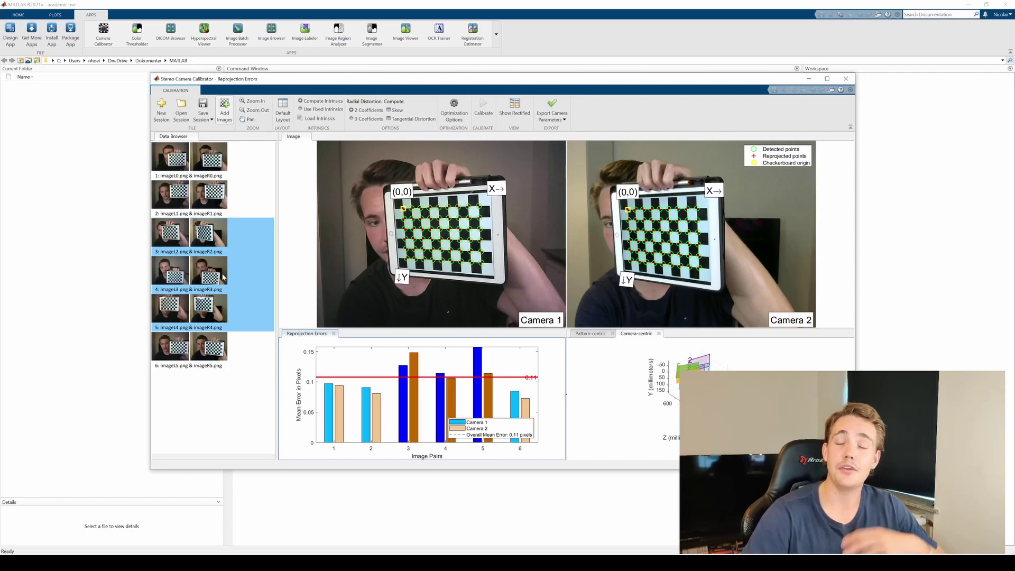
# Step: Select only image pair 3 and examine the camera and checkerboard positions in the camera-centric 3D view from several angles
pyautogui.click(212, 242)
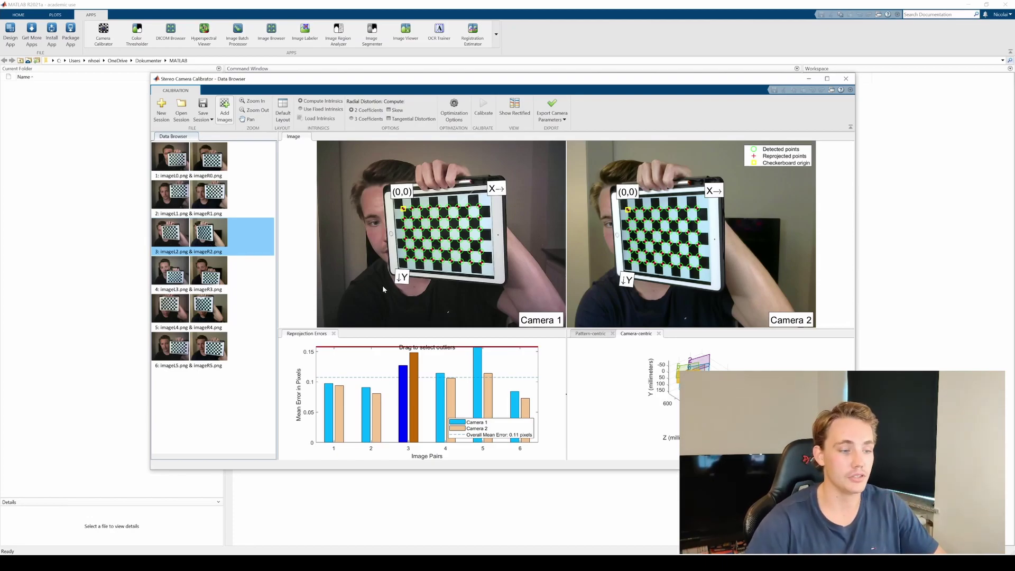
pyautogui.click(440, 351)
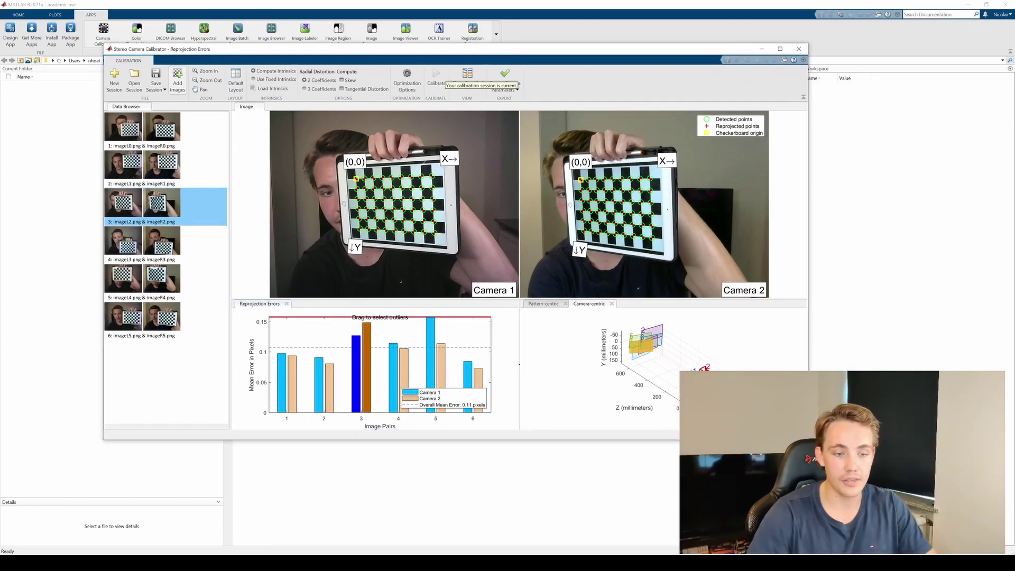
pyautogui.moveTo(680, 348); pyautogui.dragTo(663, 375)
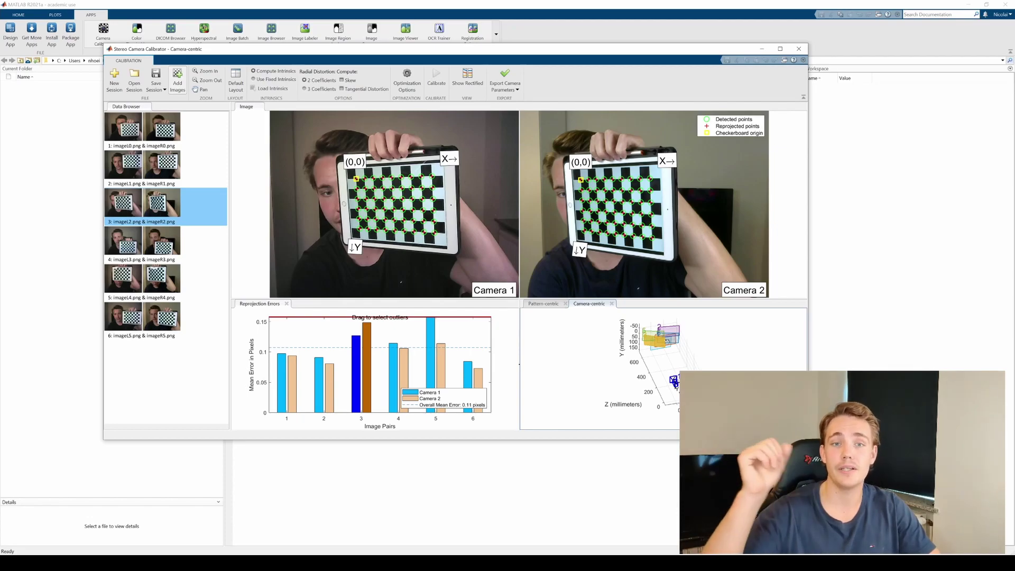
pyautogui.moveTo(663, 374); pyautogui.dragTo(661, 391)
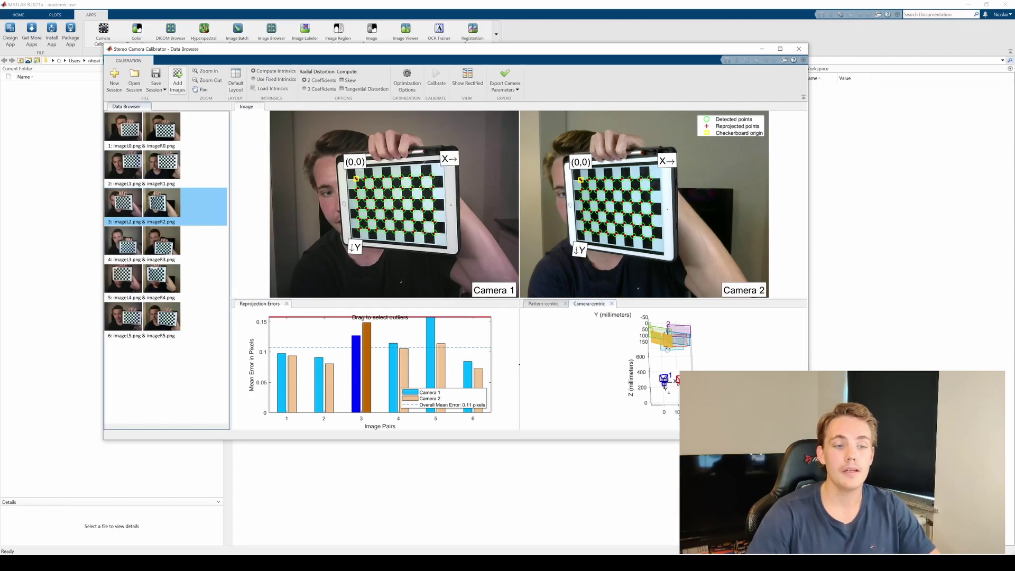
pyautogui.moveTo(687, 381); pyautogui.dragTo(693, 376)
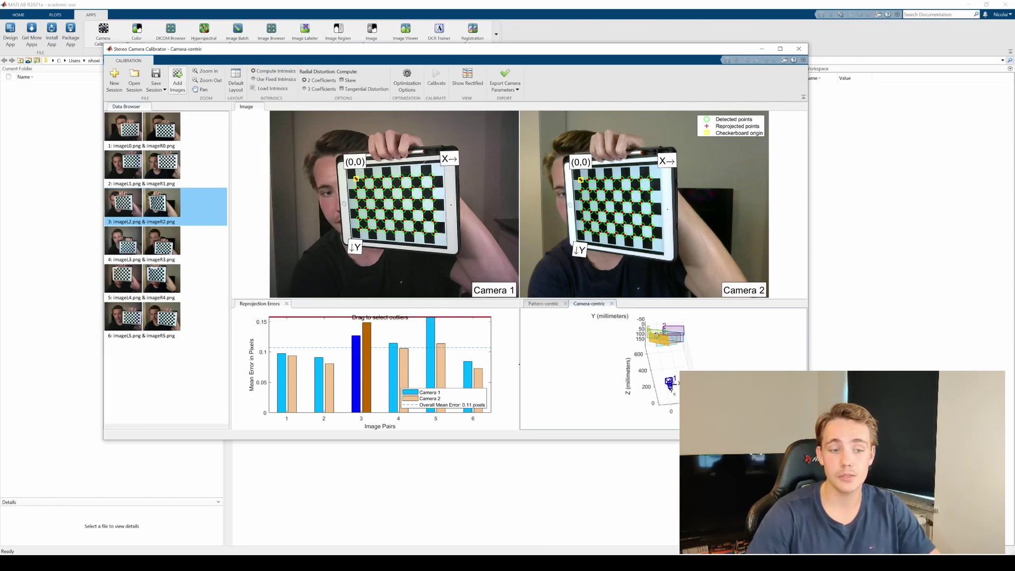
# Step: Examine the checkerboard planes of image pairs 5, 4, 1 and 2 in the camera-centric view, ending on pair 2
pyautogui.click(142, 280)
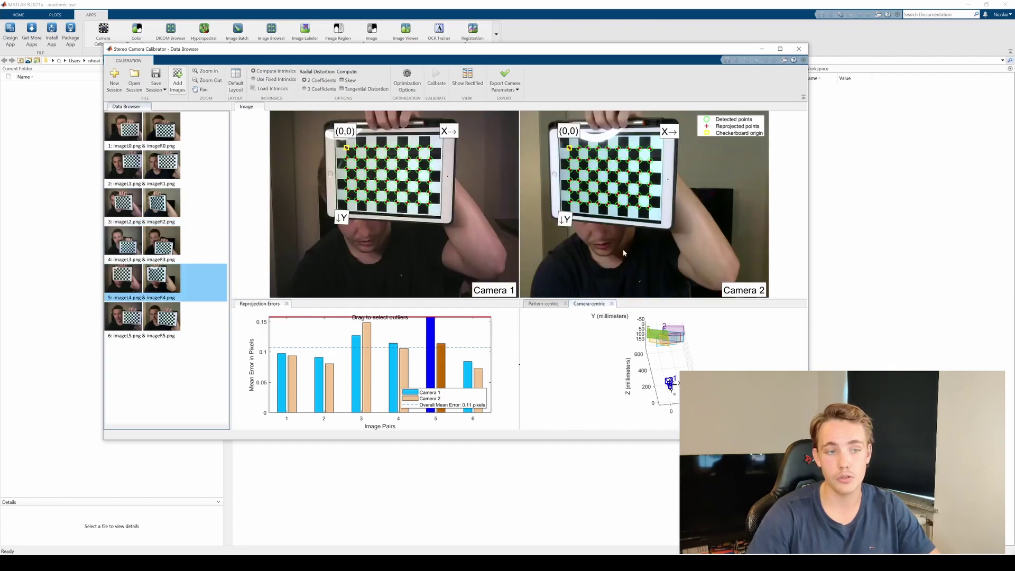
pyautogui.moveTo(682, 371); pyautogui.dragTo(659, 354)
pyautogui.click(658, 341)
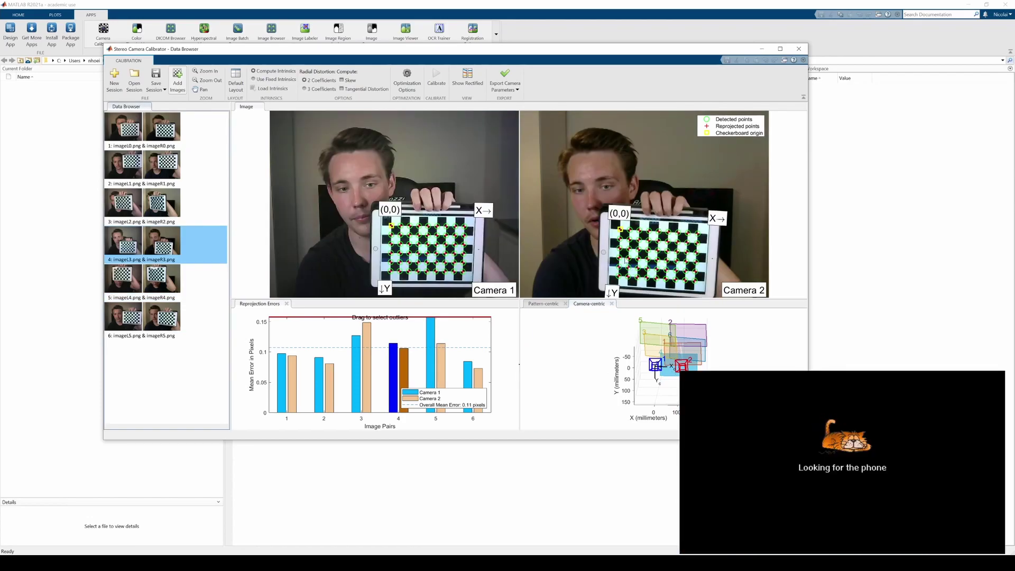
pyautogui.click(666, 341)
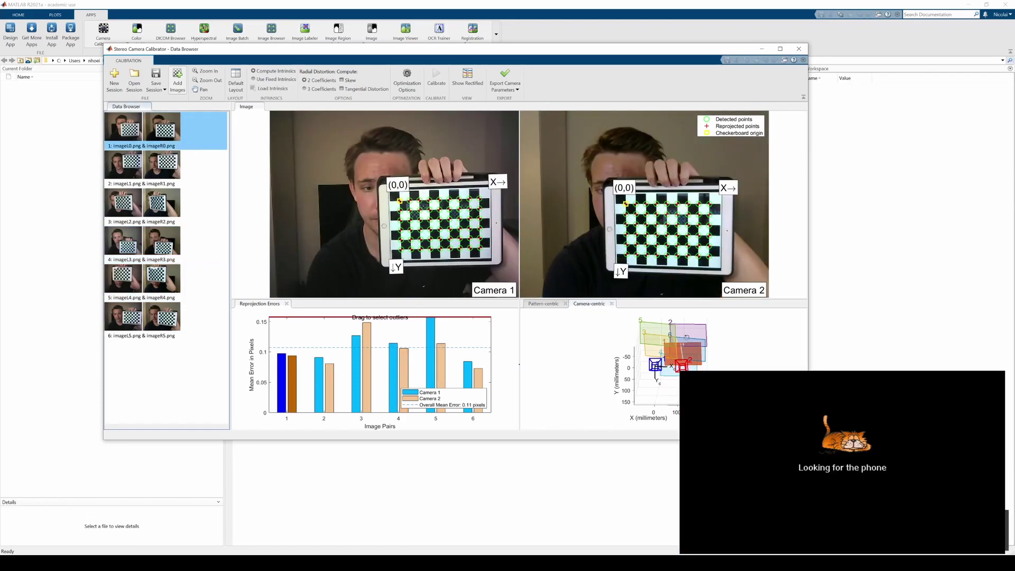
pyautogui.click(682, 333)
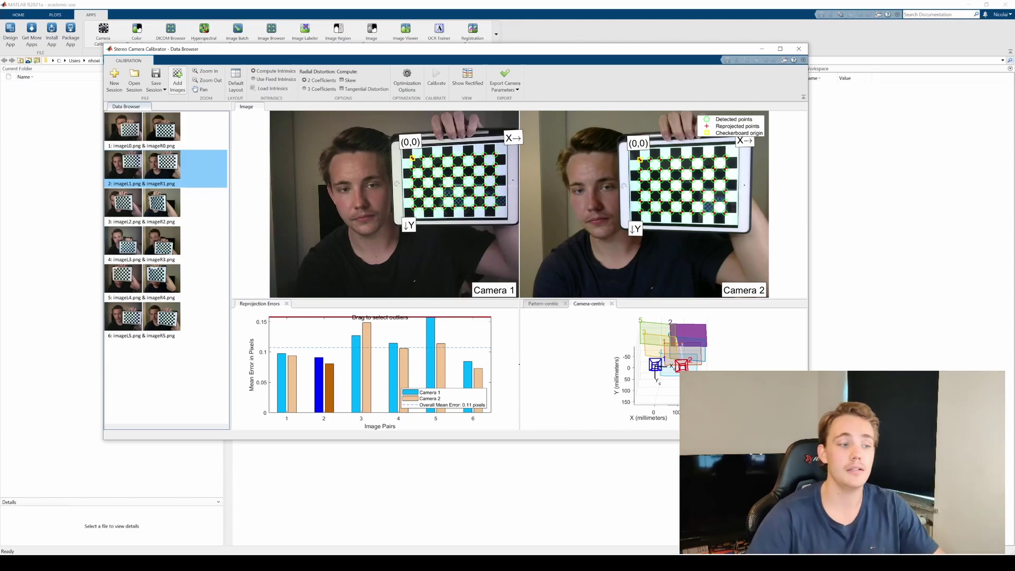
# Step: Show the pattern-centric view and examine the camera positions relative to the fixed checkerboard from different angles
pyautogui.click(548, 306)
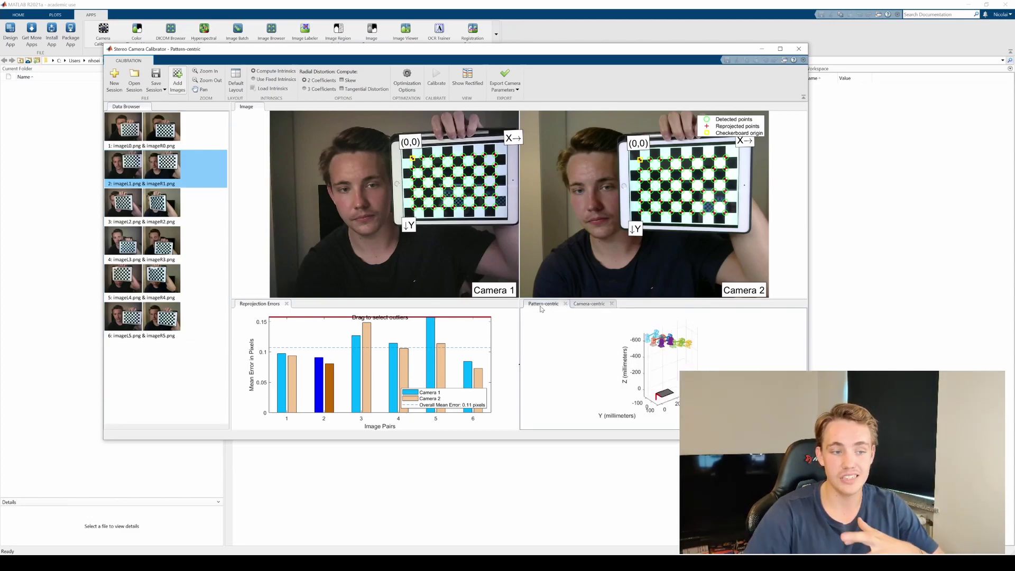
pyautogui.moveTo(672, 371); pyautogui.dragTo(667, 349)
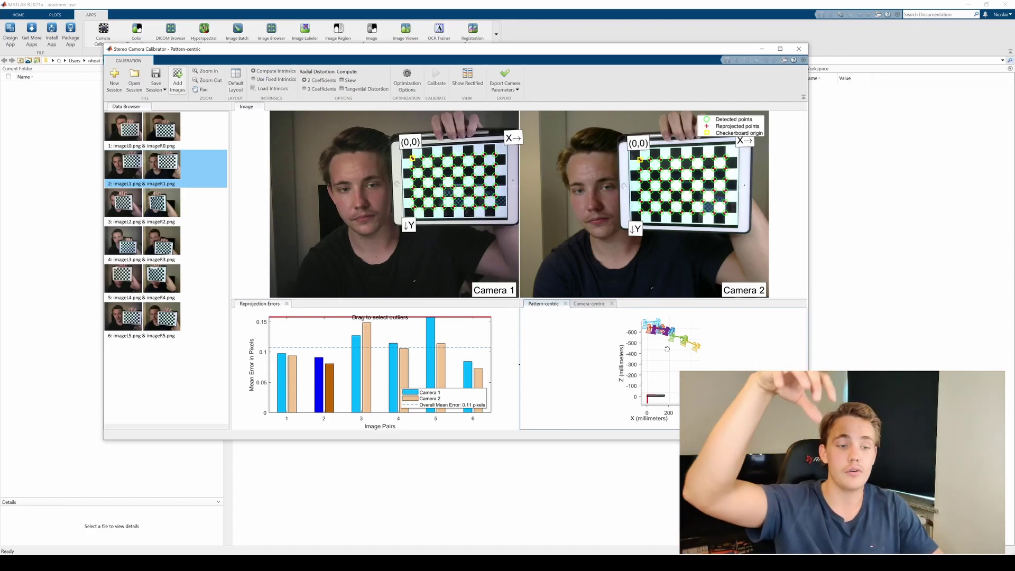
pyautogui.moveTo(667, 349); pyautogui.dragTo(665, 380)
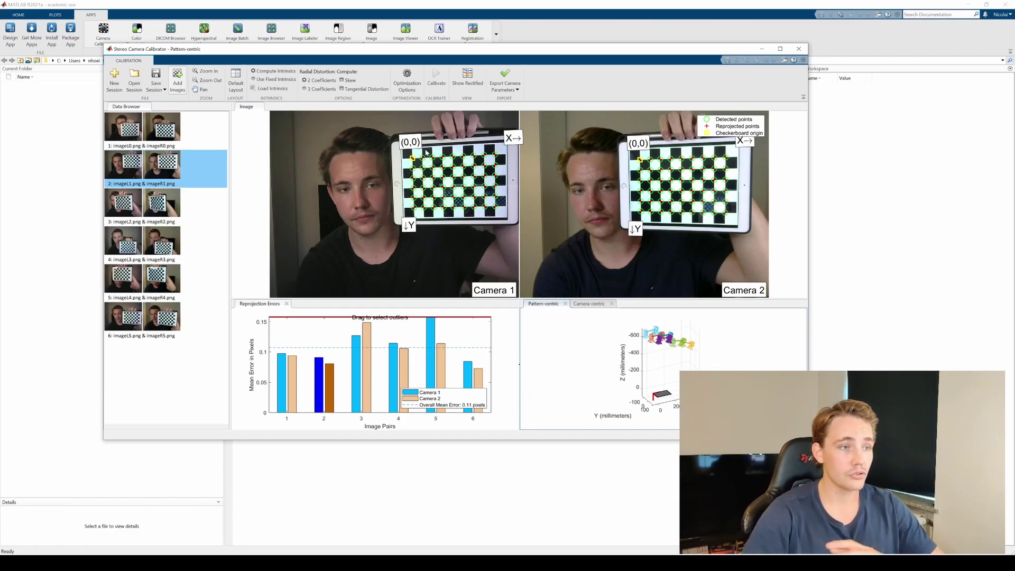
# Step: Generate a MATLAB script from the stereo calibration session
pyautogui.click(511, 91)
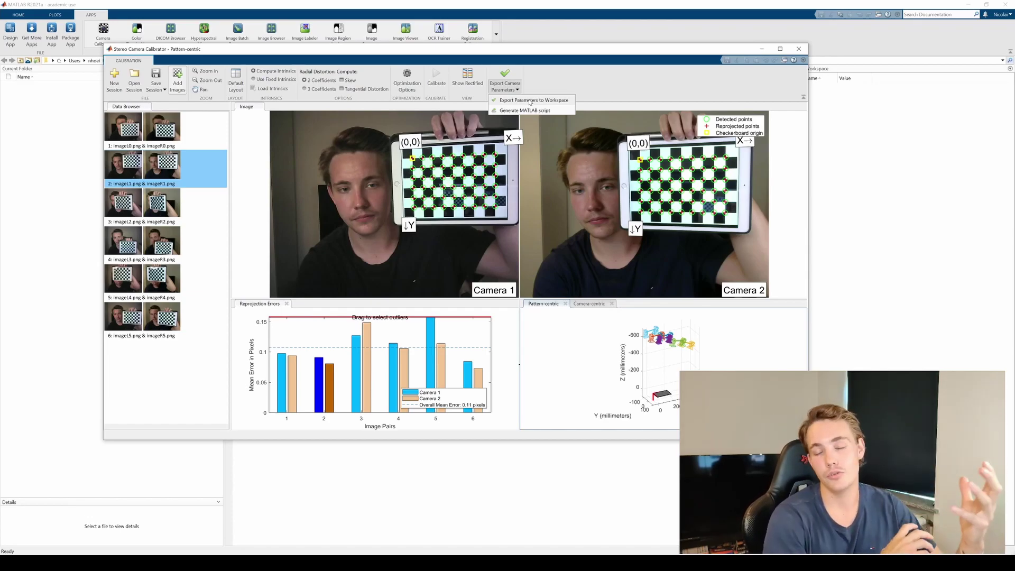
pyautogui.click(585, 78)
pyautogui.click(505, 85)
pyautogui.click(529, 111)
# Step: Examine the generated script's image file lists, checkerboard detection call and estimateCameraParameters code
pyautogui.moveTo(248, 120); pyautogui.dragTo(409, 165)
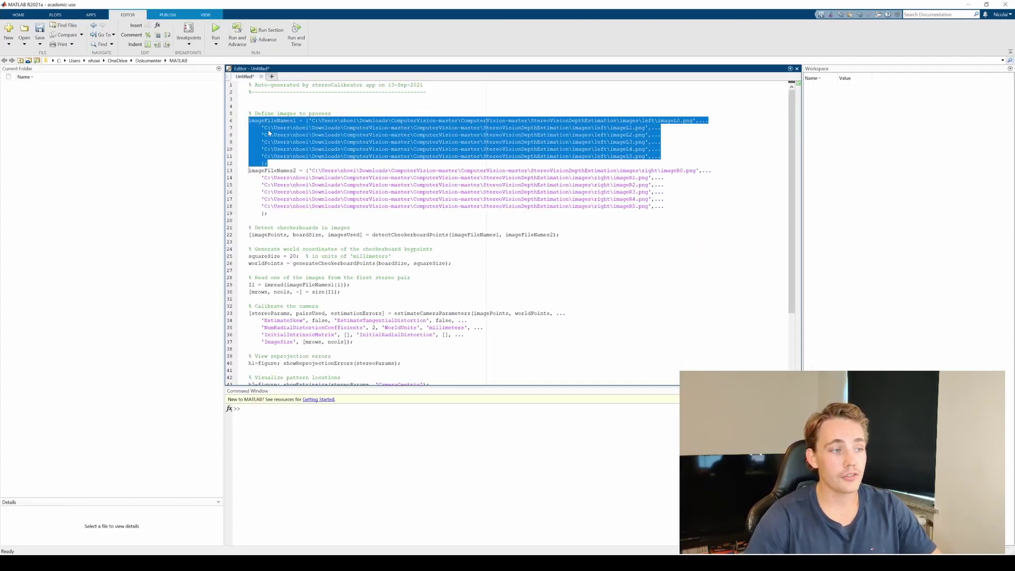
pyautogui.click(255, 136)
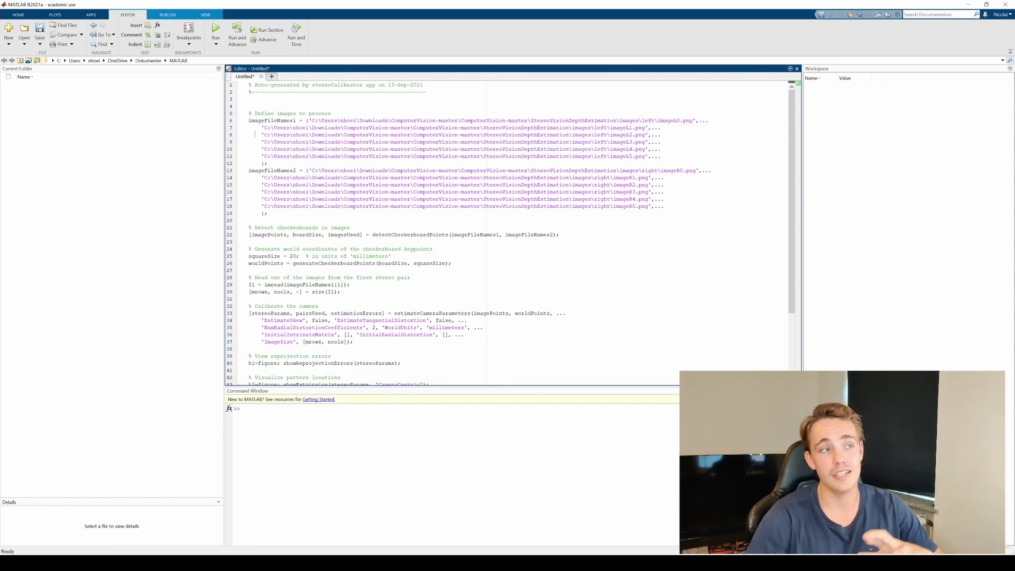
pyautogui.scroll(-2, 255, 135)
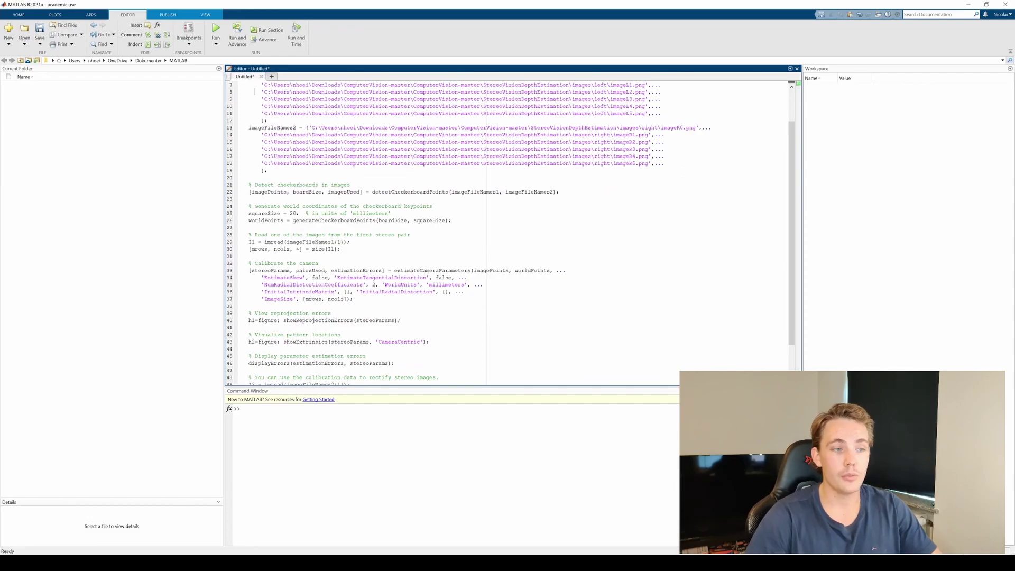
pyautogui.scroll(1, 255, 114)
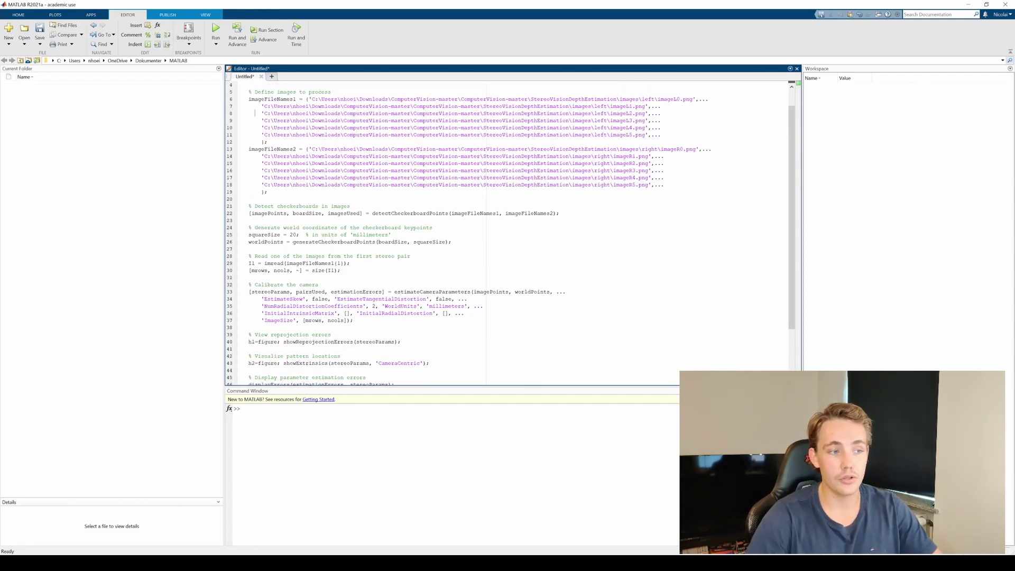
pyautogui.moveTo(372, 213); pyautogui.dragTo(451, 213)
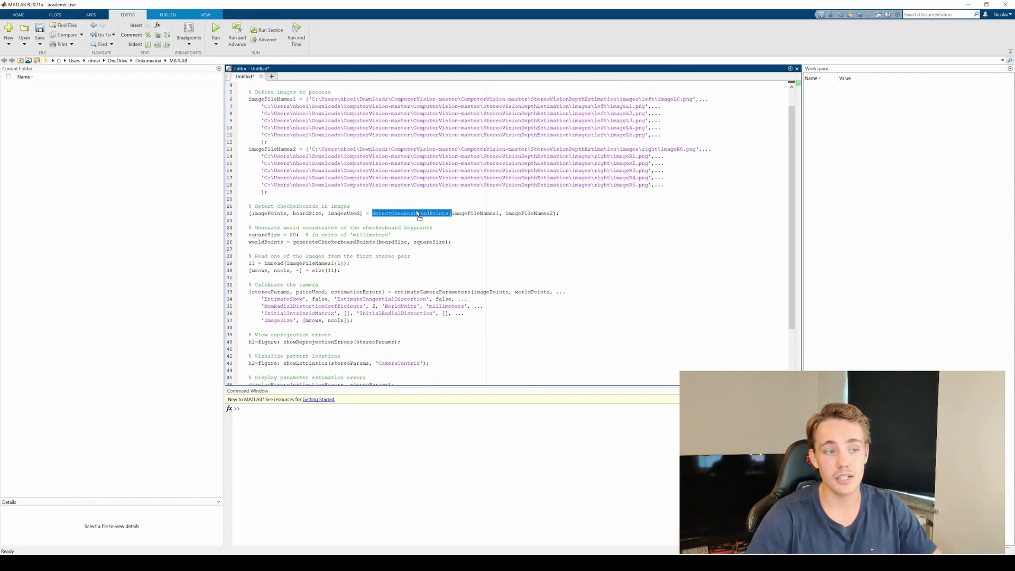
pyautogui.click(391, 213)
pyautogui.scroll(-1, 392, 213)
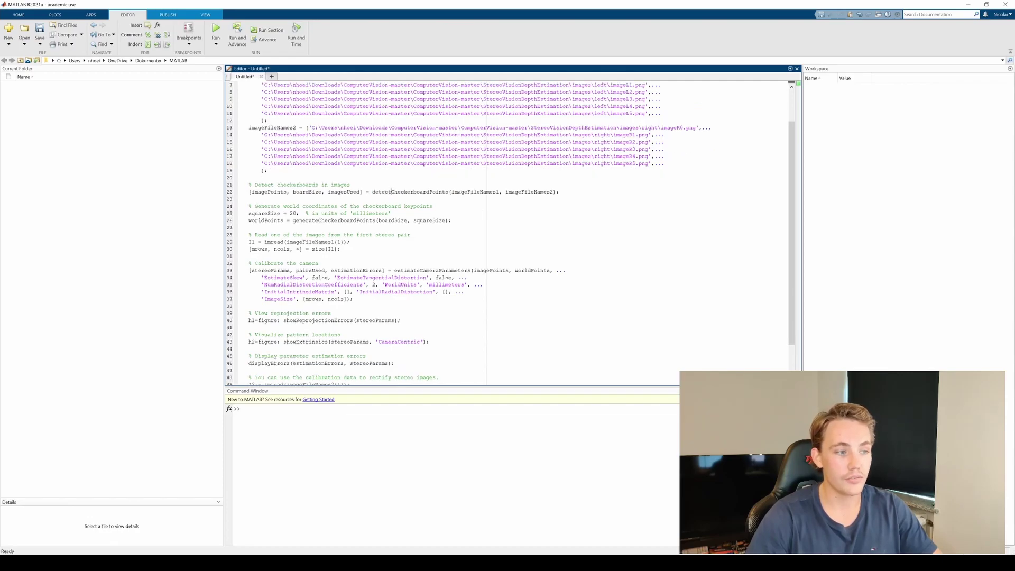
pyautogui.scroll(-2, 392, 213)
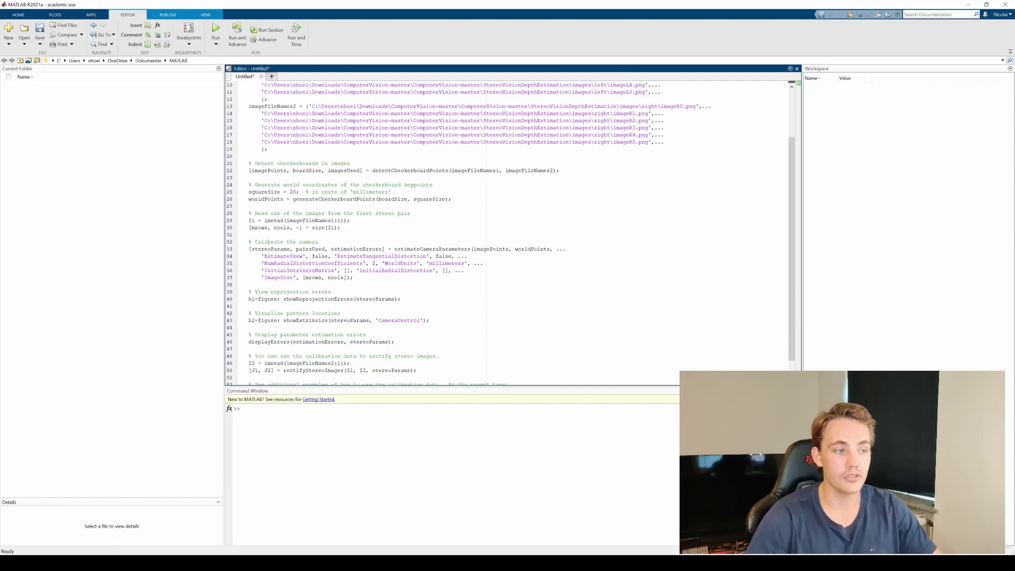
pyautogui.moveTo(391, 227); pyautogui.dragTo(471, 228)
pyautogui.click(471, 228)
pyautogui.moveTo(249, 227); pyautogui.dragTo(381, 227)
pyautogui.click(326, 228)
pyautogui.click(381, 227)
# Step: Remove the semicolon ending the estimateCameraParameters call on line 37 so that its results are printed
pyautogui.click(353, 256)
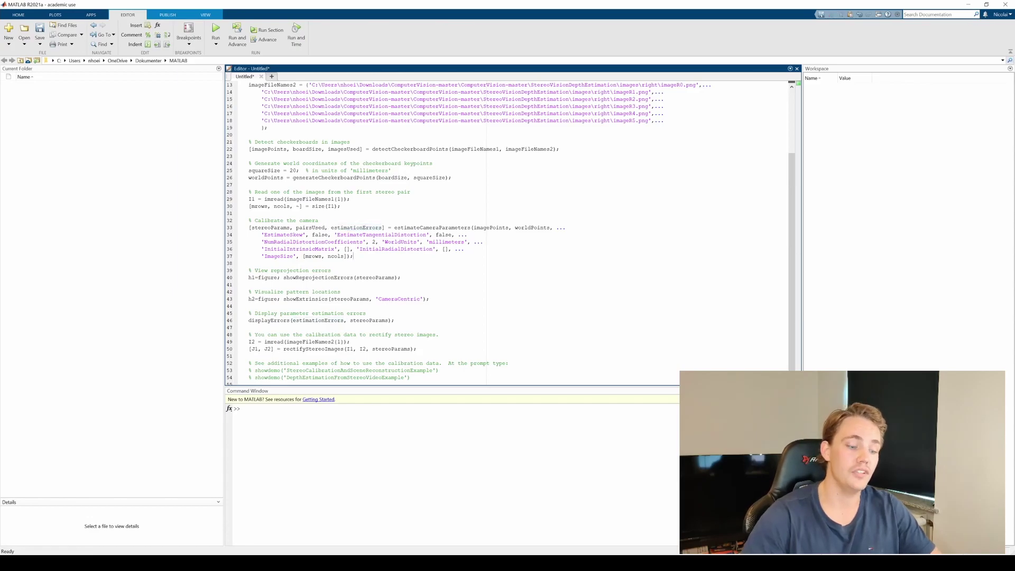
pyautogui.press('BackSpace')
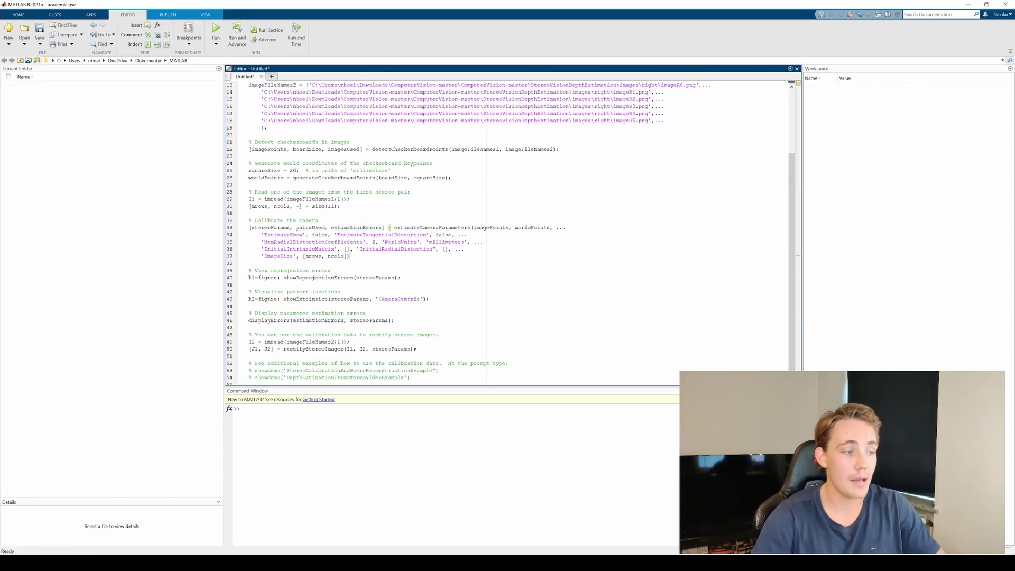
pyautogui.scroll(-1, 508, 227)
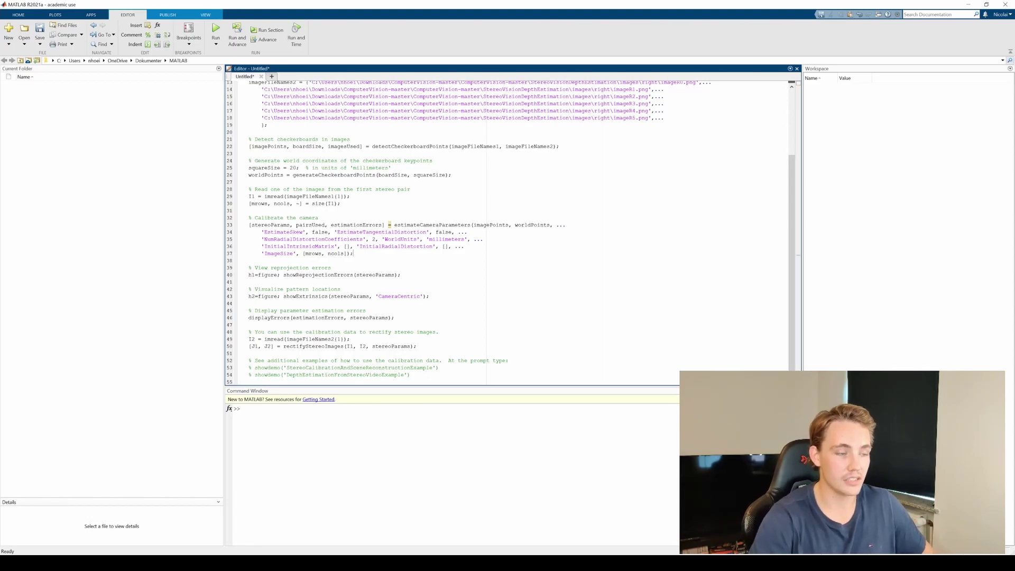
pyautogui.doubleClick(272, 225)
pyautogui.click(275, 224)
pyautogui.moveTo(248, 225); pyautogui.dragTo(350, 254)
pyautogui.click(360, 246)
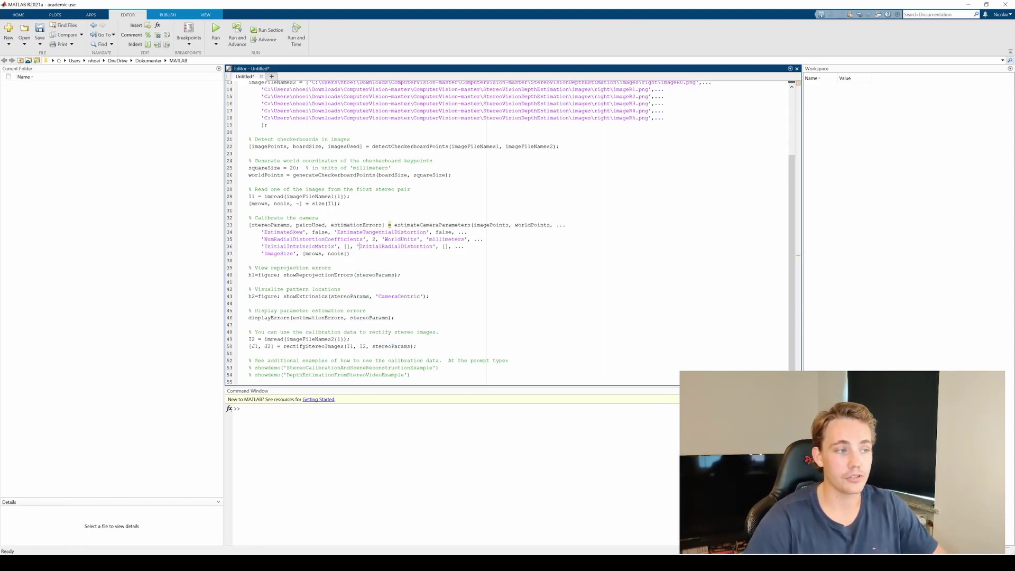
# Step: Run the script, saving it as calibrate.m in the MATLAB documents folder
pyautogui.click(216, 31)
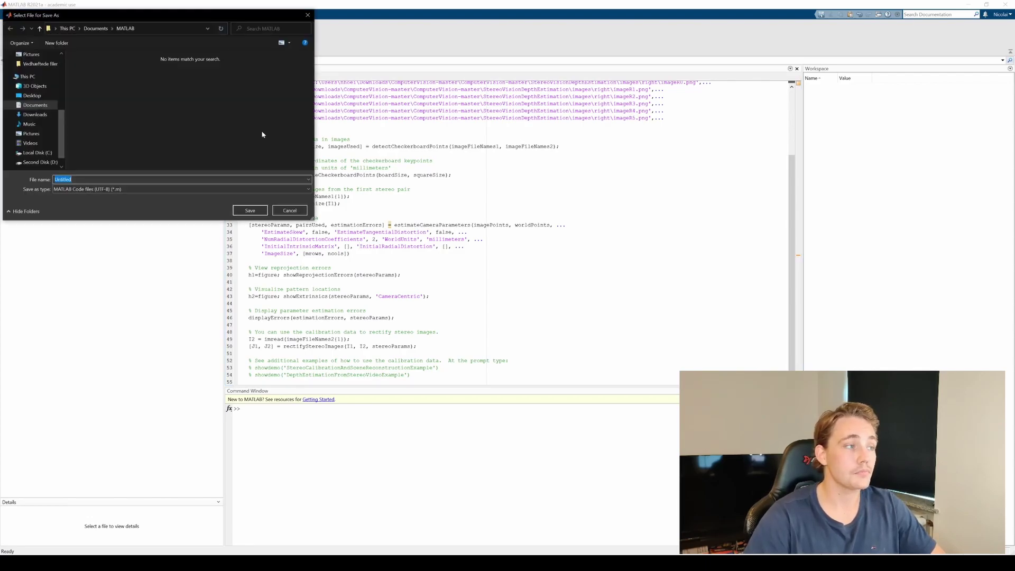
pyautogui.write('calibrate.m')
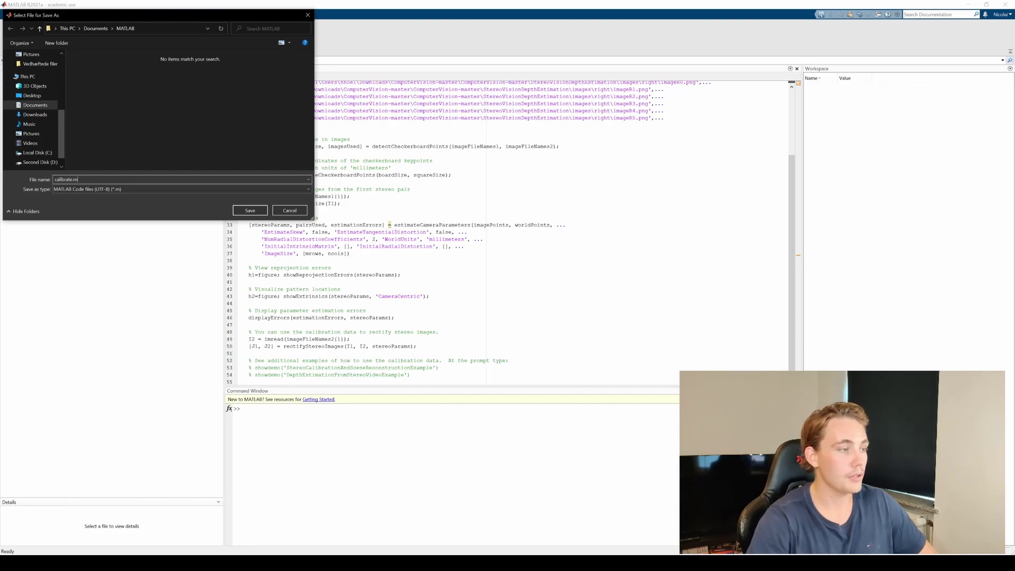
pyautogui.press('Return')
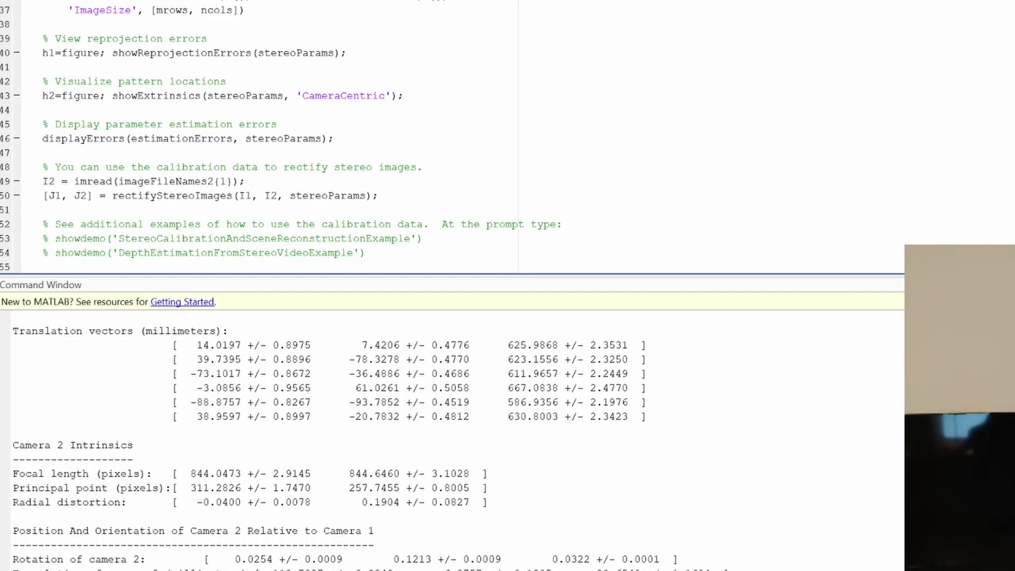
# Step: Look through the printed estimation errors and the standard errors of both cameras' parameters in the command output
pyautogui.scroll(5, 344, 442)
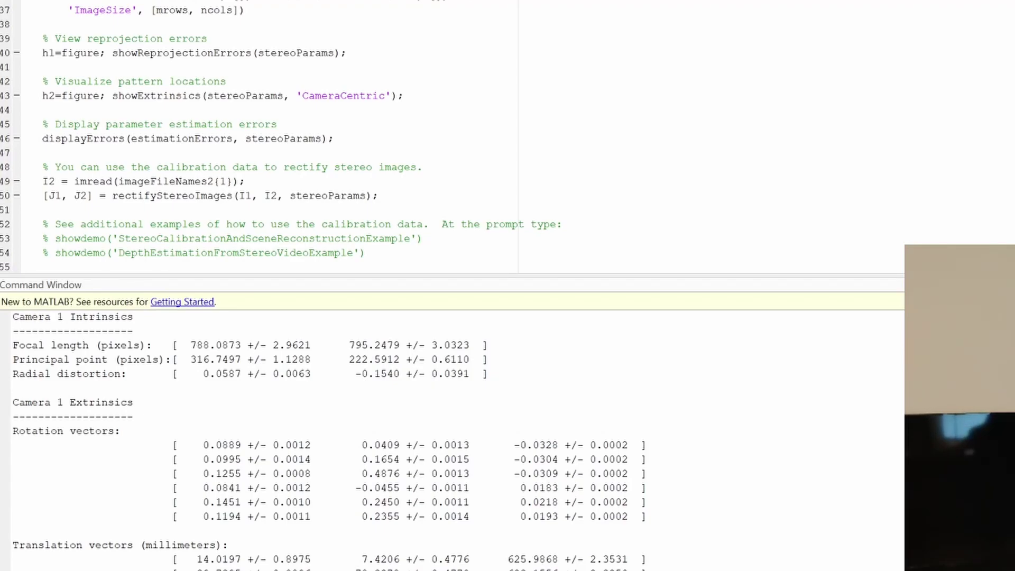
pyautogui.scroll(2, 344, 442)
pyautogui.scroll(3, 344, 442)
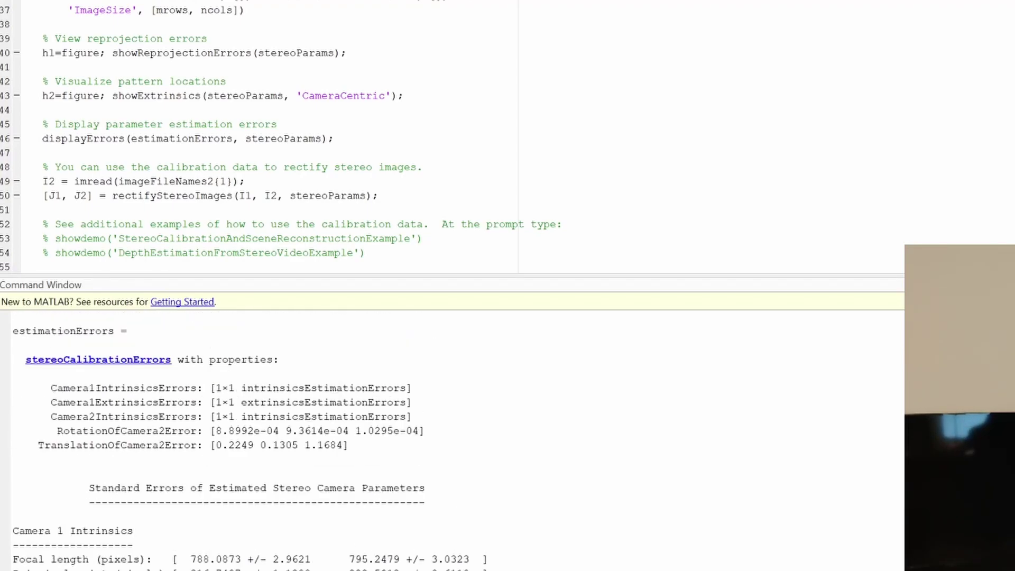
pyautogui.scroll(-3, 344, 441)
pyautogui.scroll(-7, 344, 441)
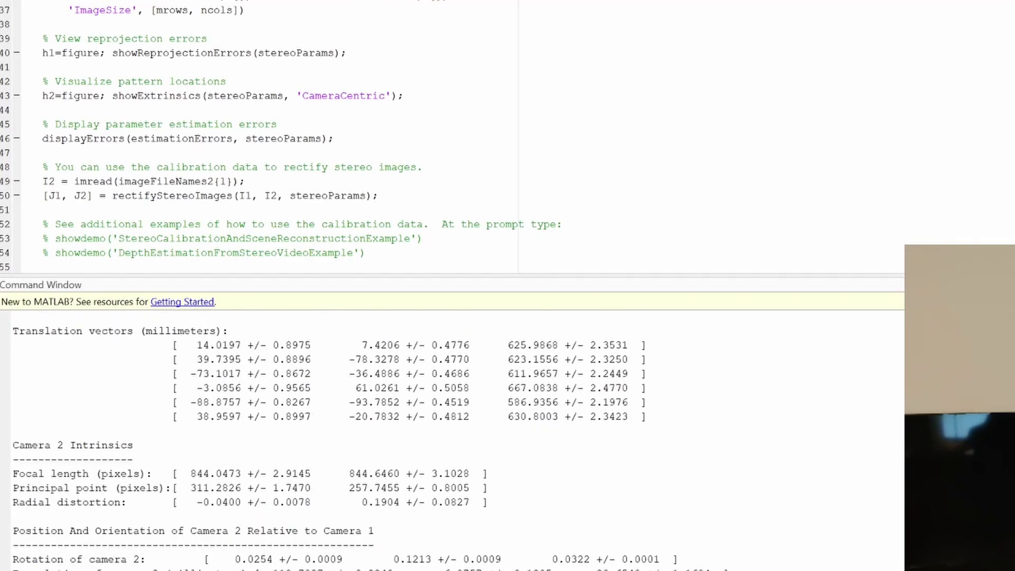
pyautogui.scroll(6, 344, 442)
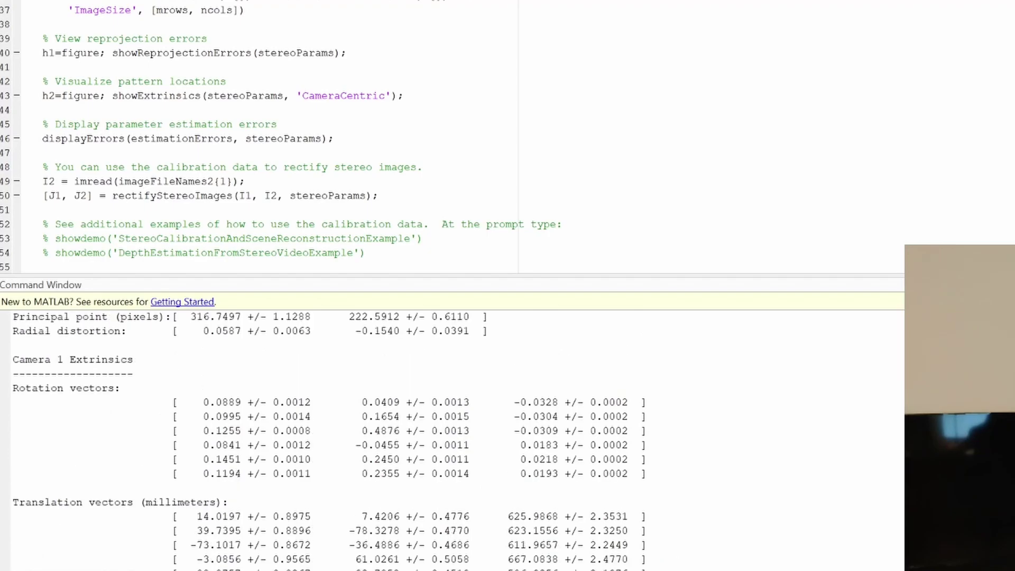
# Step: Examine the focal length, principal point and radial distortion of camera 1, down to its extrinsics
pyautogui.moveTo(174, 388); pyautogui.dragTo(450, 387)
pyautogui.click(450, 388)
pyautogui.moveTo(246, 388); pyautogui.dragTo(311, 388)
pyautogui.click(311, 388)
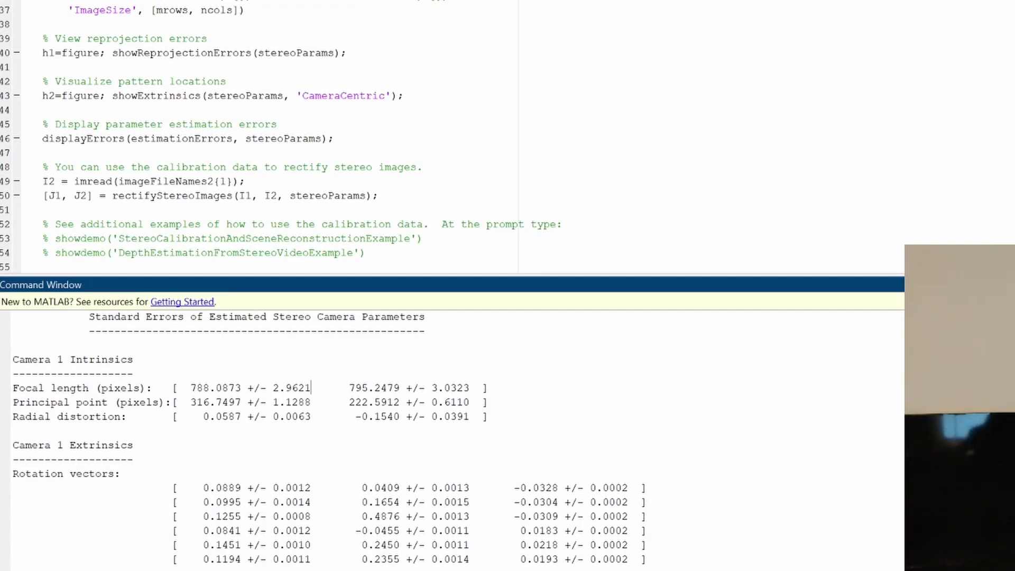
pyautogui.moveTo(56, 402); pyautogui.dragTo(242, 402)
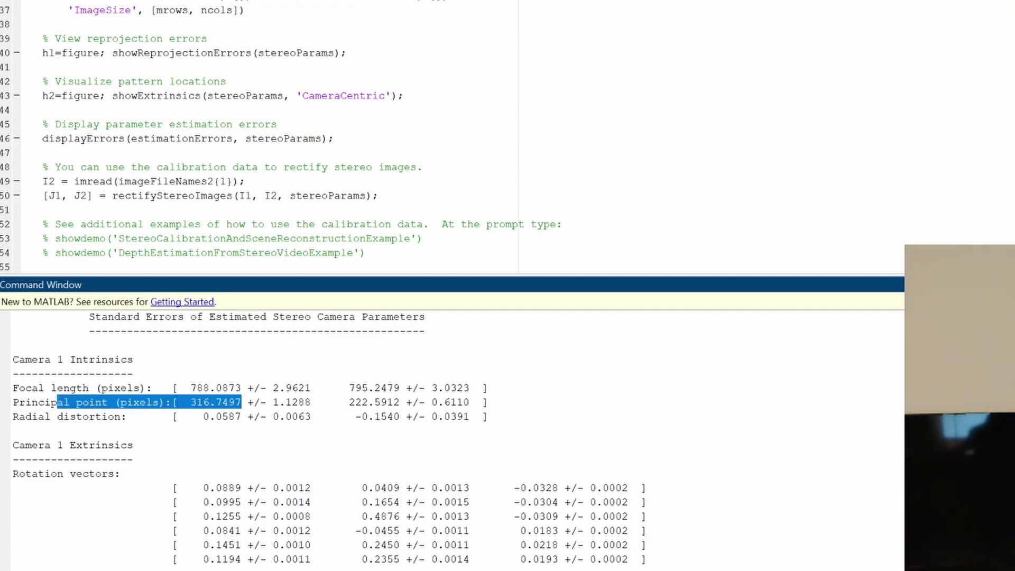
pyautogui.click(242, 402)
pyautogui.scroll(-1, 242, 402)
pyautogui.moveTo(12, 374); pyautogui.dragTo(133, 374)
pyautogui.click(140, 374)
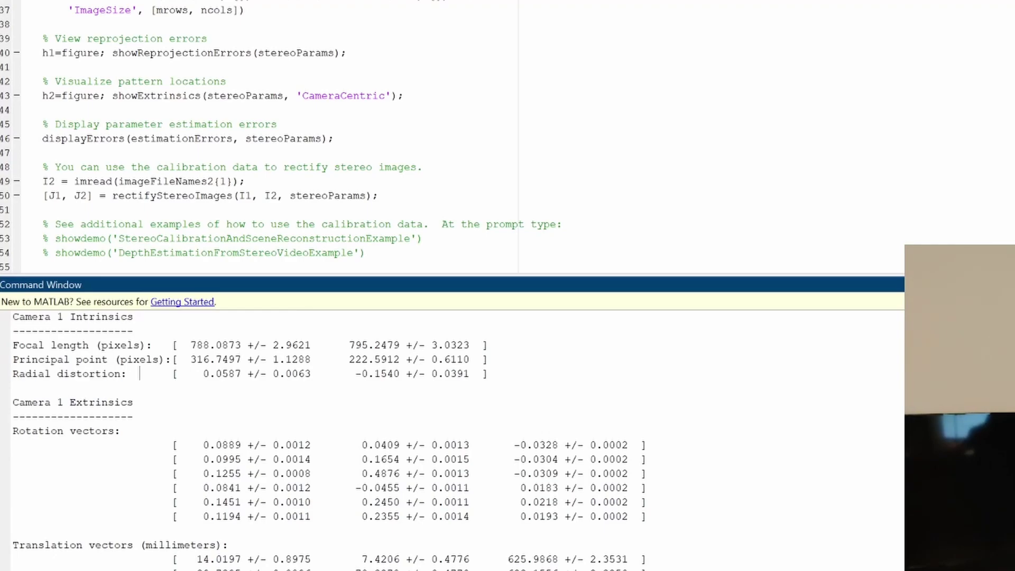
pyautogui.scroll(-1, 140, 374)
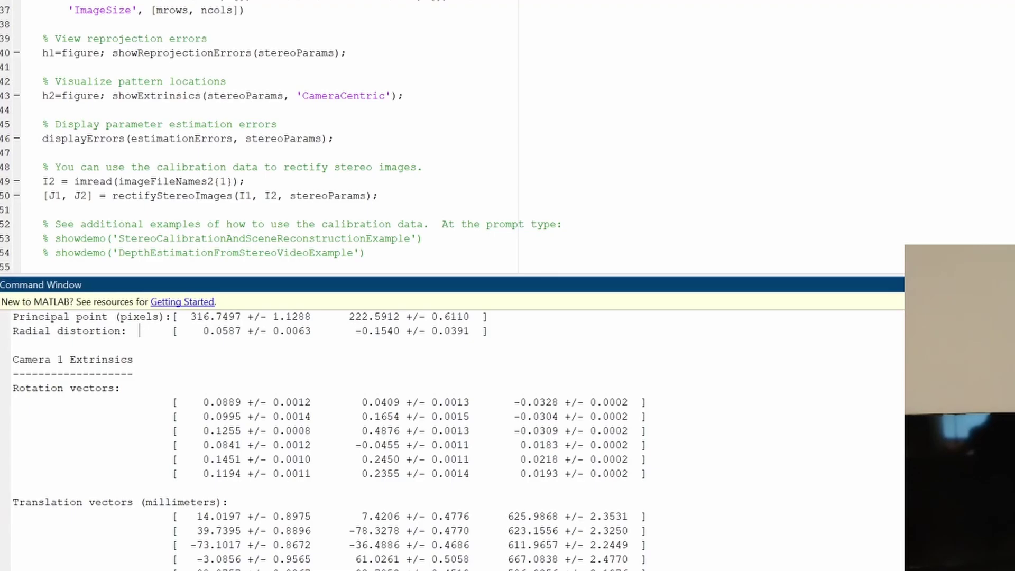
# Step: Compare the rotation and translation vectors of the camera 1 extrinsics with the camera 2 intrinsics in the printed results
pyautogui.scroll(-3, 139, 330)
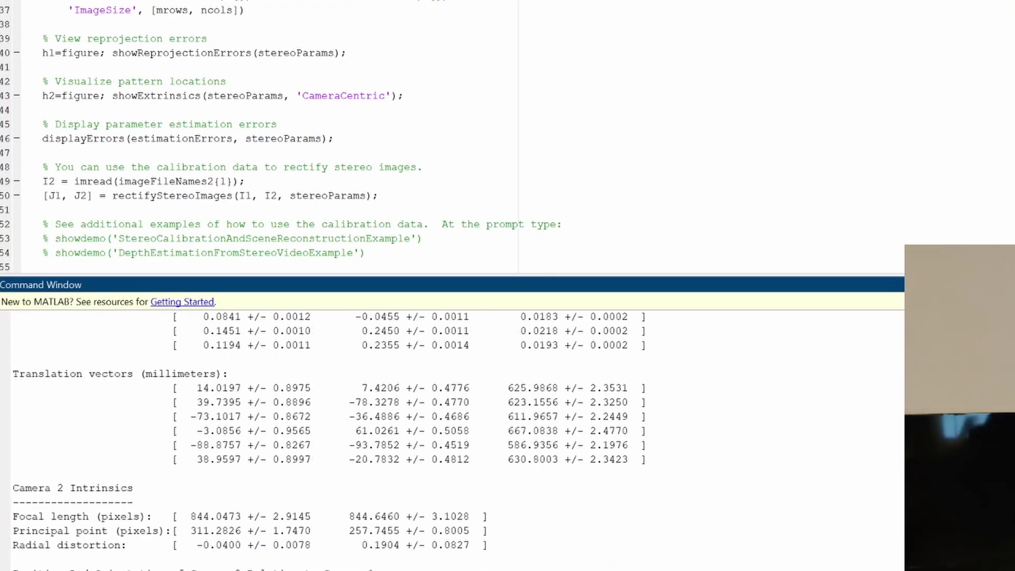
pyautogui.scroll(-1, 343, 442)
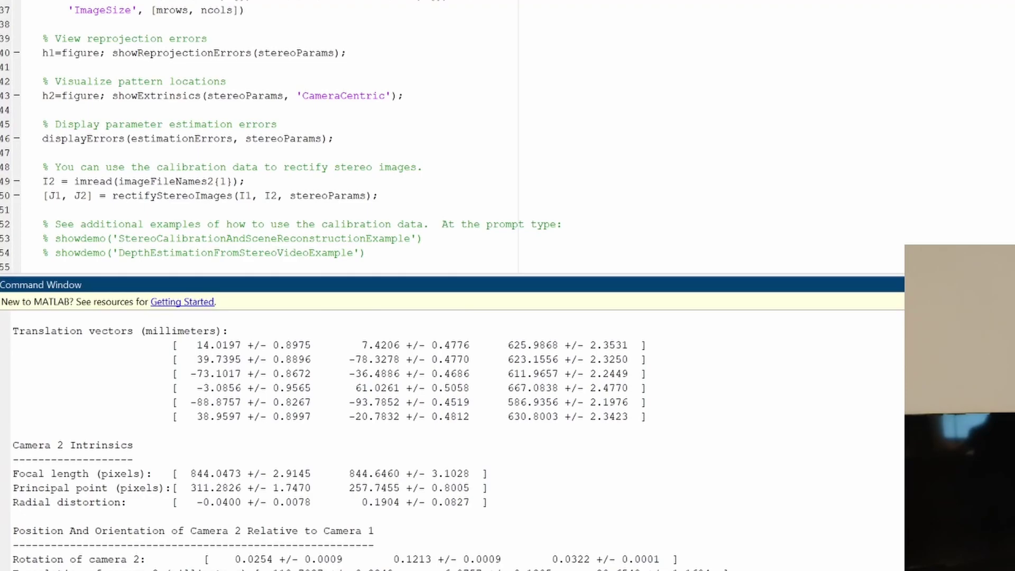
pyautogui.scroll(5, 139, 373)
pyautogui.scroll(-5, 140, 373)
pyautogui.scroll(2, 453, 439)
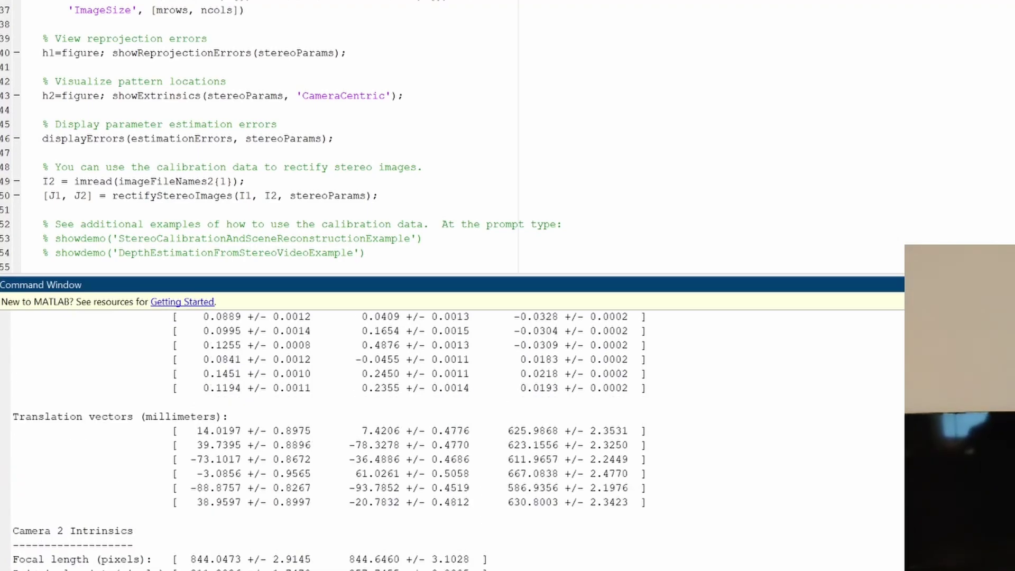
pyautogui.scroll(-2, 452, 439)
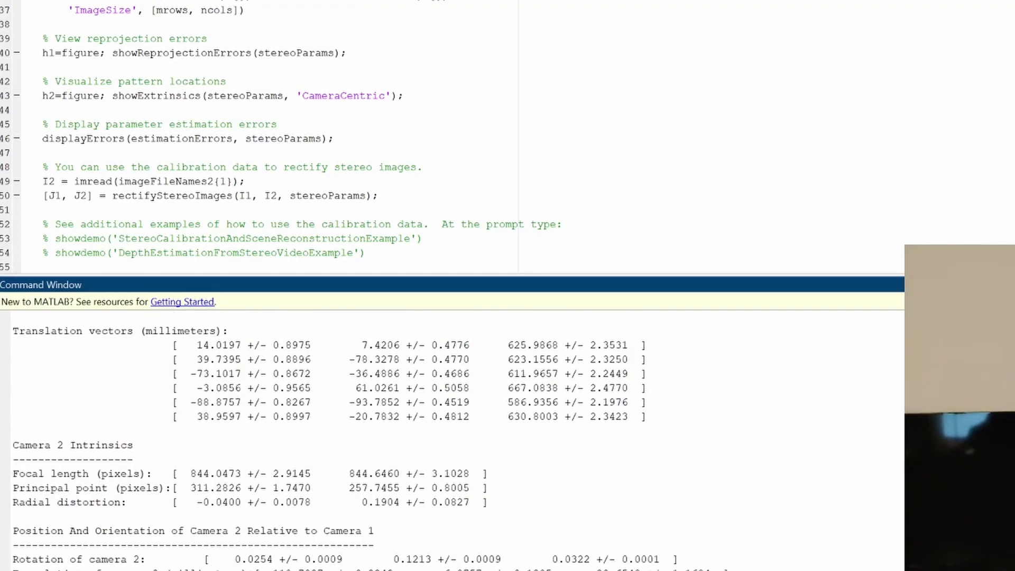
# Step: Examine the position and orientation of camera 2 relative to camera 1, and check them against the camera 1 extrinsics
pyautogui.moveTo(13, 559); pyautogui.dragTo(246, 570)
pyautogui.click(267, 569)
pyautogui.moveTo(19, 530); pyautogui.dragTo(375, 531)
pyautogui.click(374, 531)
pyautogui.scroll(4, 374, 531)
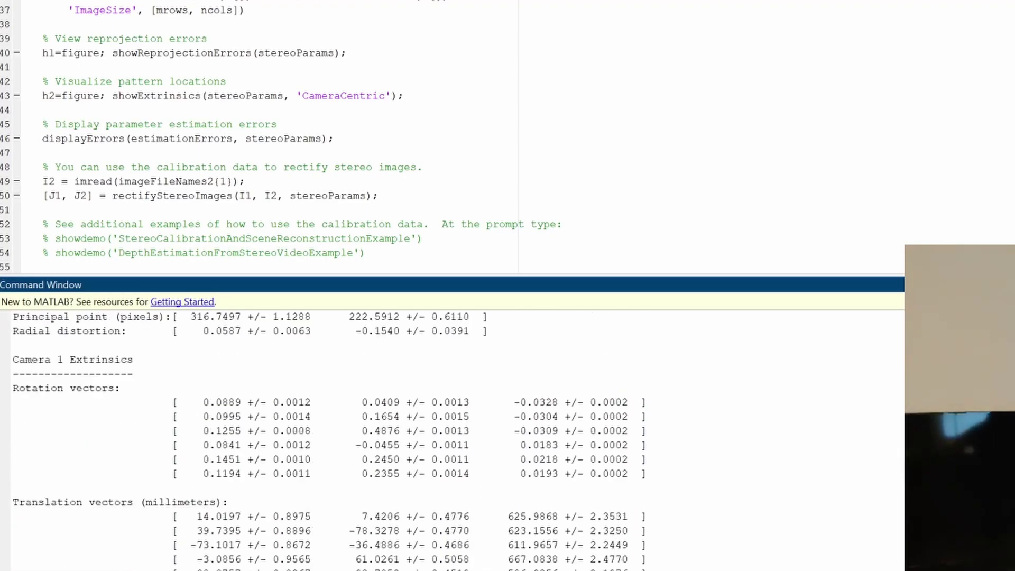
pyautogui.scroll(-1, 458, 441)
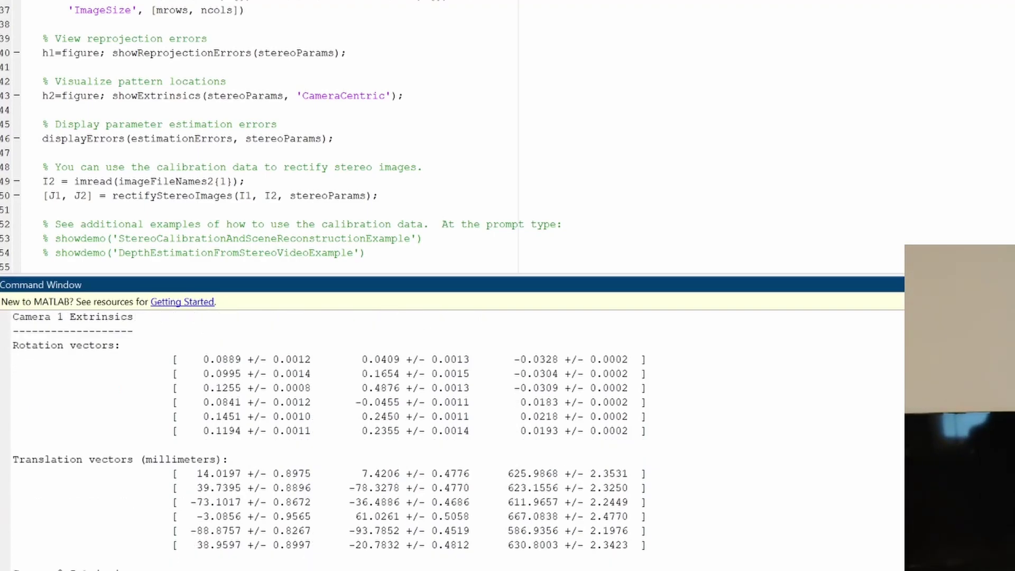
pyautogui.scroll(-3, 374, 530)
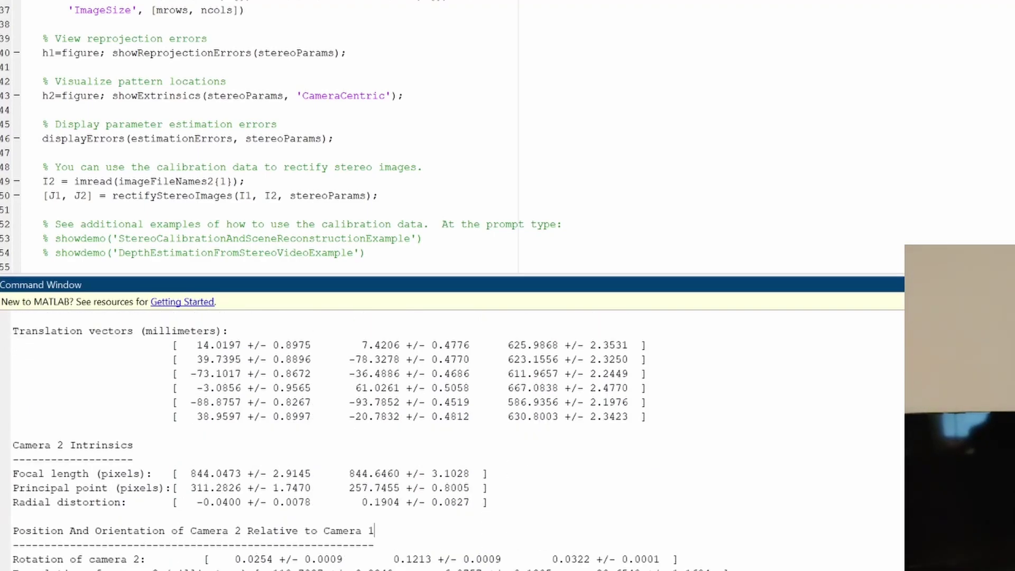